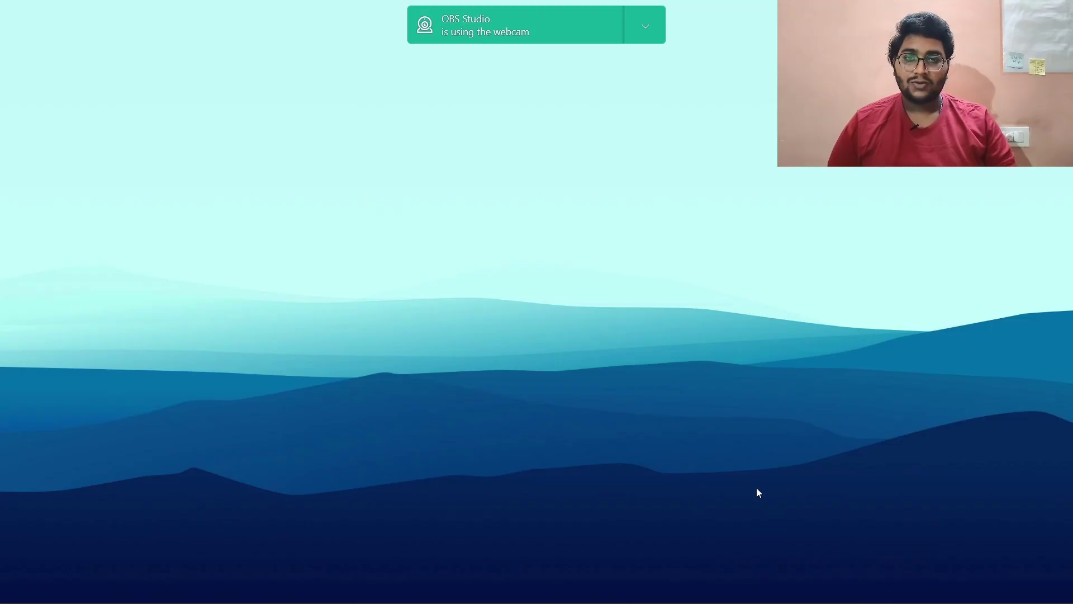
Bring up the browser and switch to the Indian Express 'One-hour digital blackout' article tab.
left_click(691, 587)
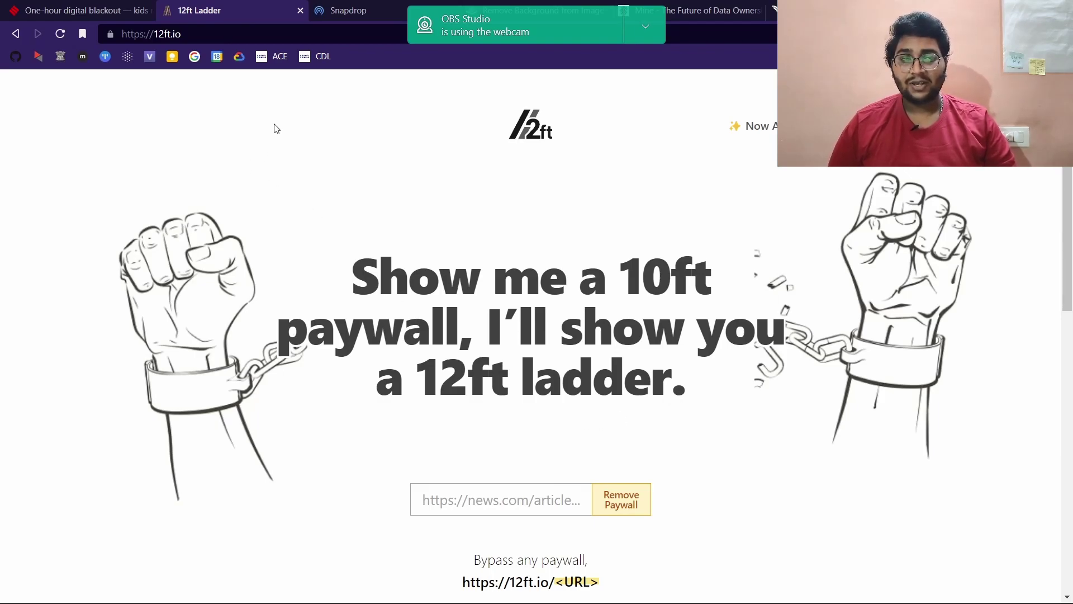
left_click(78, 10)
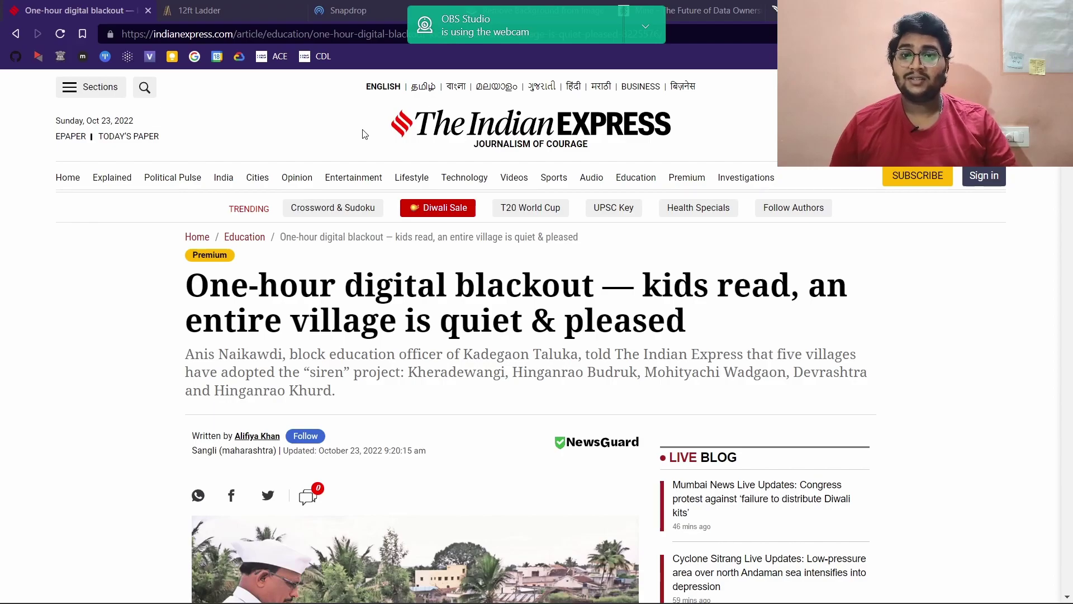
Scroll through the blackout article and briefly highlight its summary paragraph.
scroll(407, 137, "down", 1)
scroll(392, 140, "down", 1)
scroll(369, 148, "up", 1)
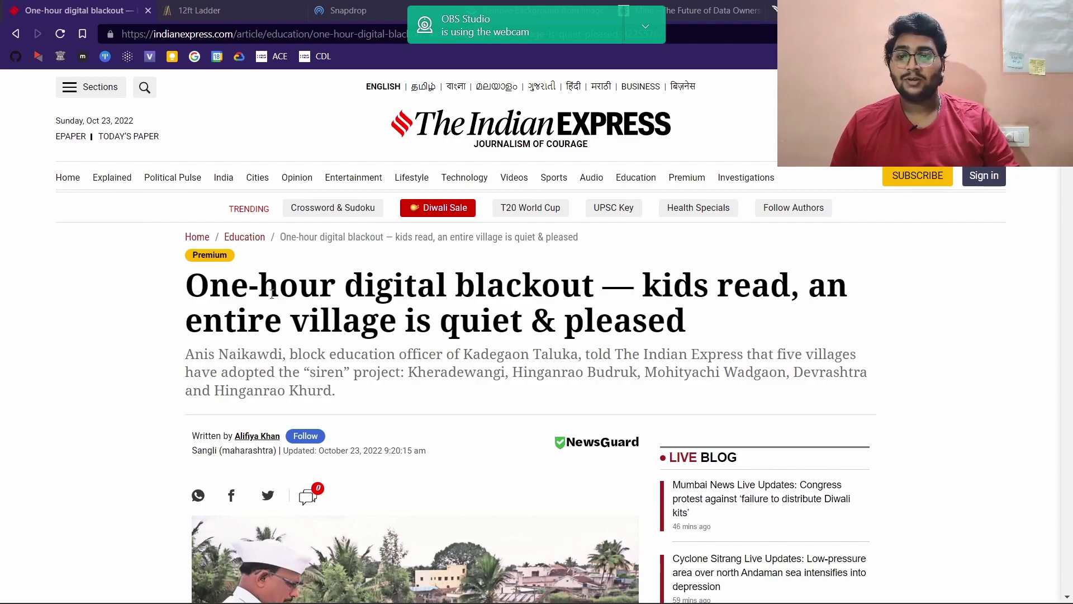
scroll(134, 217, "down", 1)
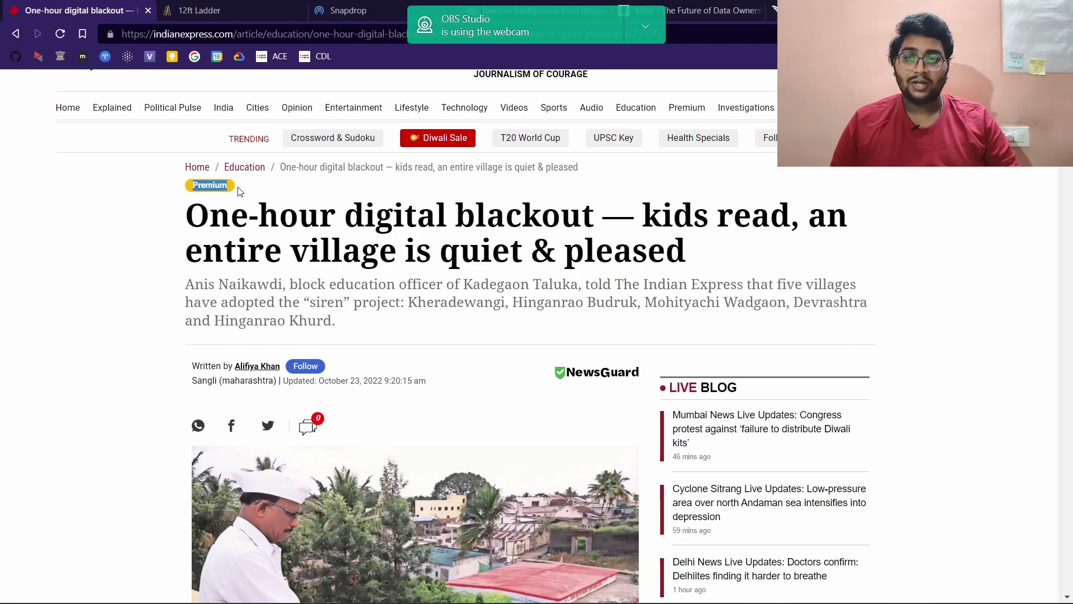
scroll(214, 229, "down", 3)
scroll(214, 202, "down", 1)
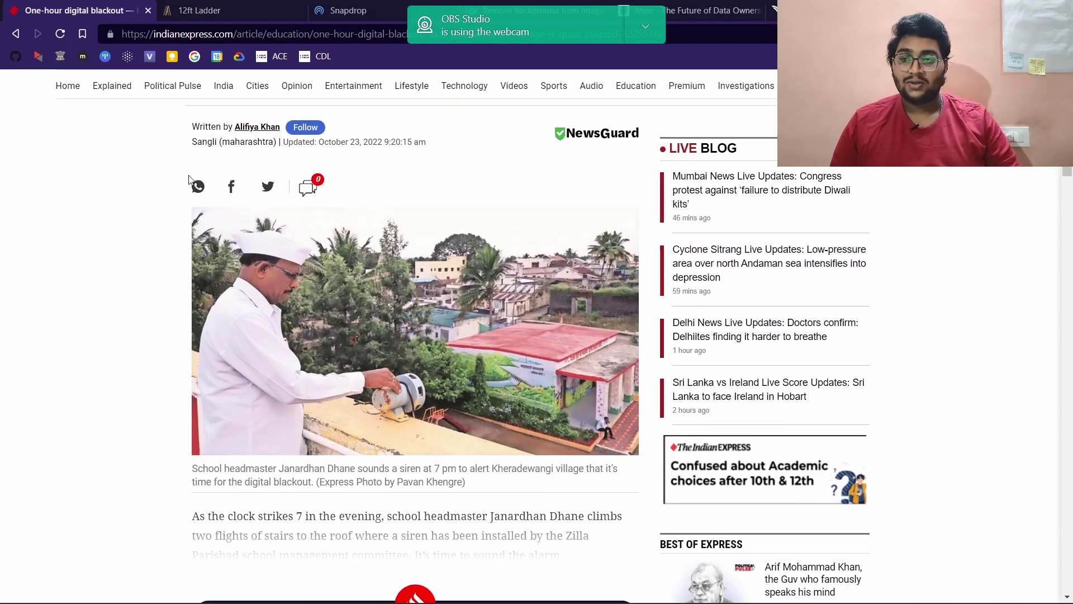
scroll(214, 201, "up", 2)
triple_click(214, 201)
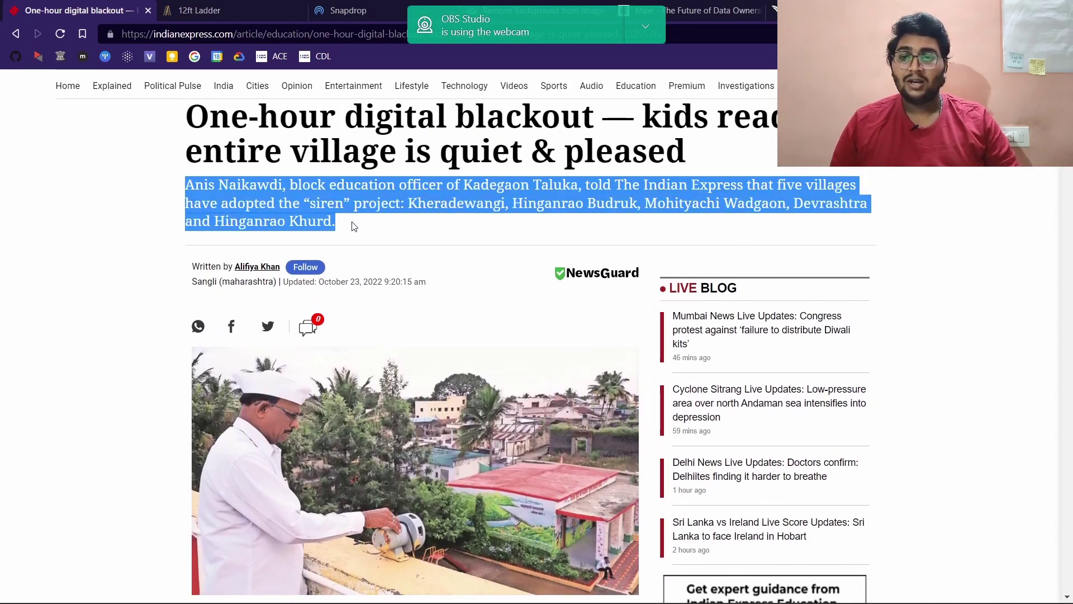
left_click(352, 221)
Scroll down to the subscription paywall and highlight its message and Diwali offer lines.
scroll(416, 244, "down", 1)
scroll(391, 232, "down", 2)
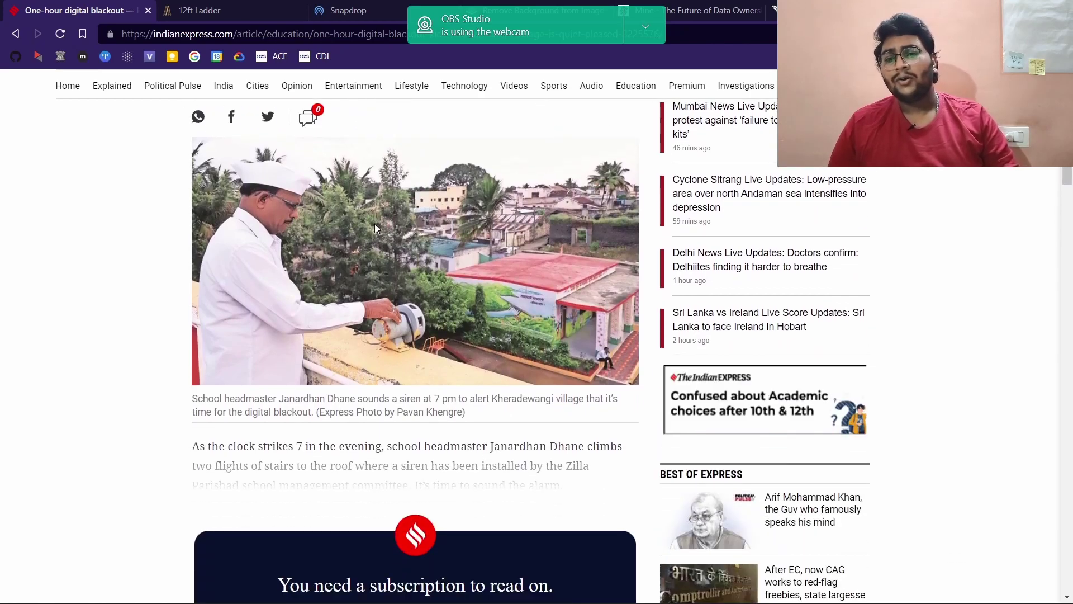
scroll(374, 223, "down", 1)
scroll(330, 358, "down", 2)
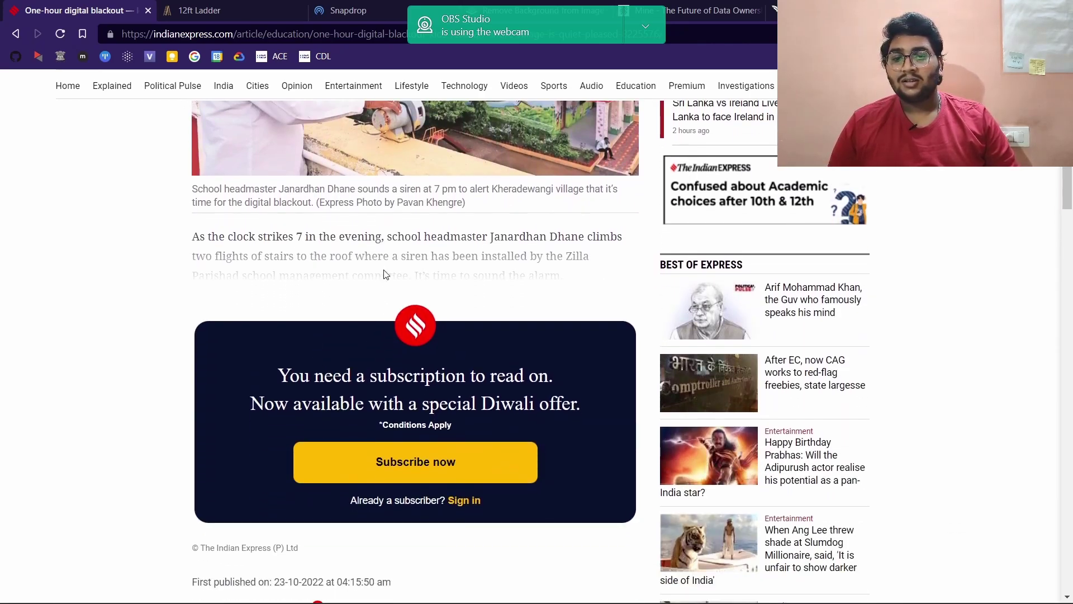
scroll(424, 227, "down", 1)
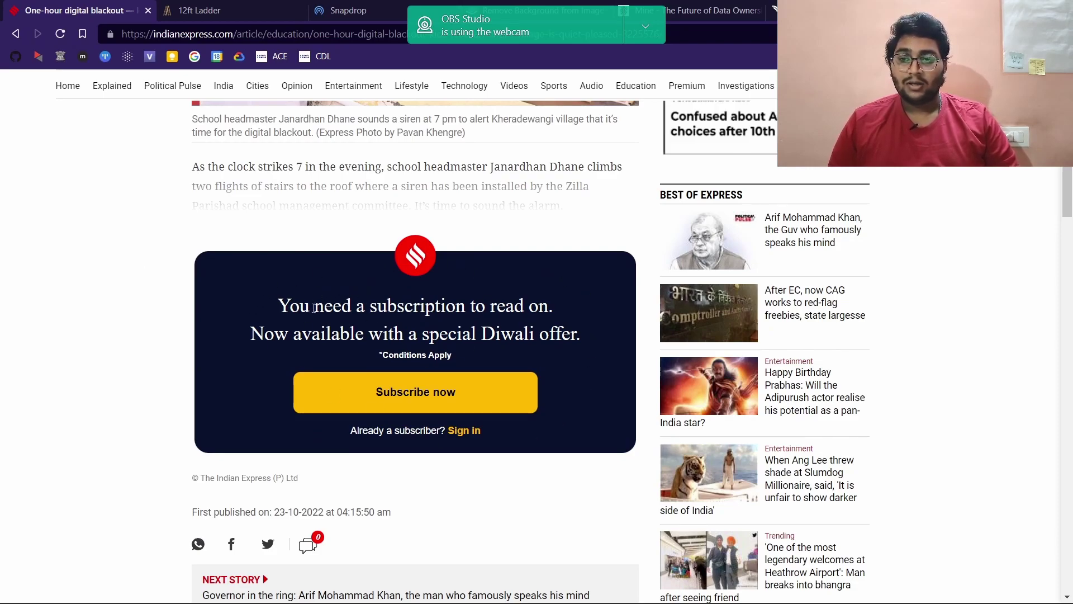
left_click_drag(279, 306, 547, 322)
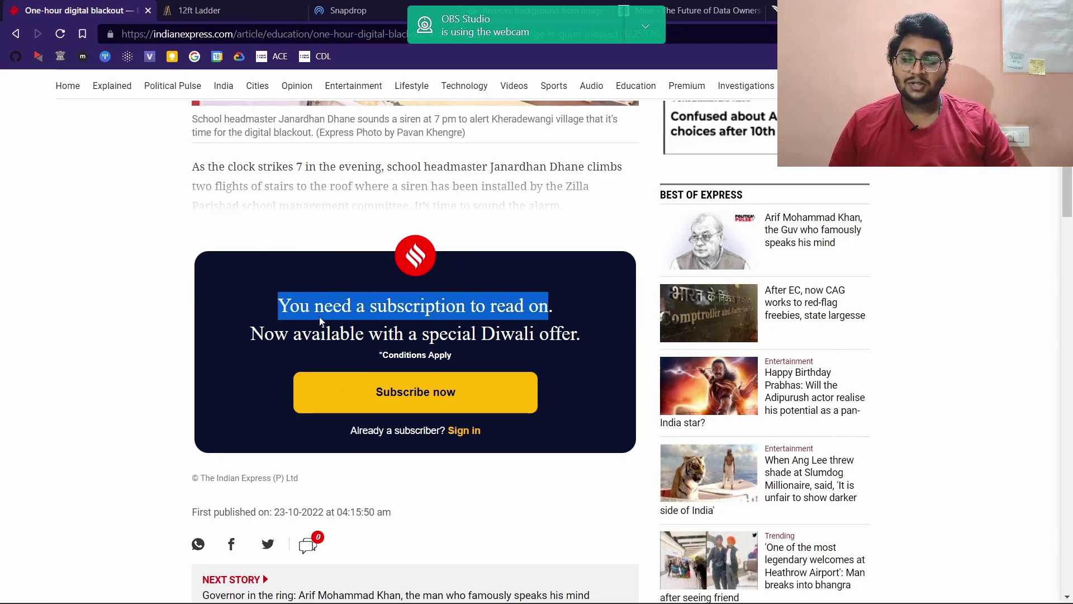
left_click_drag(250, 334, 599, 354)
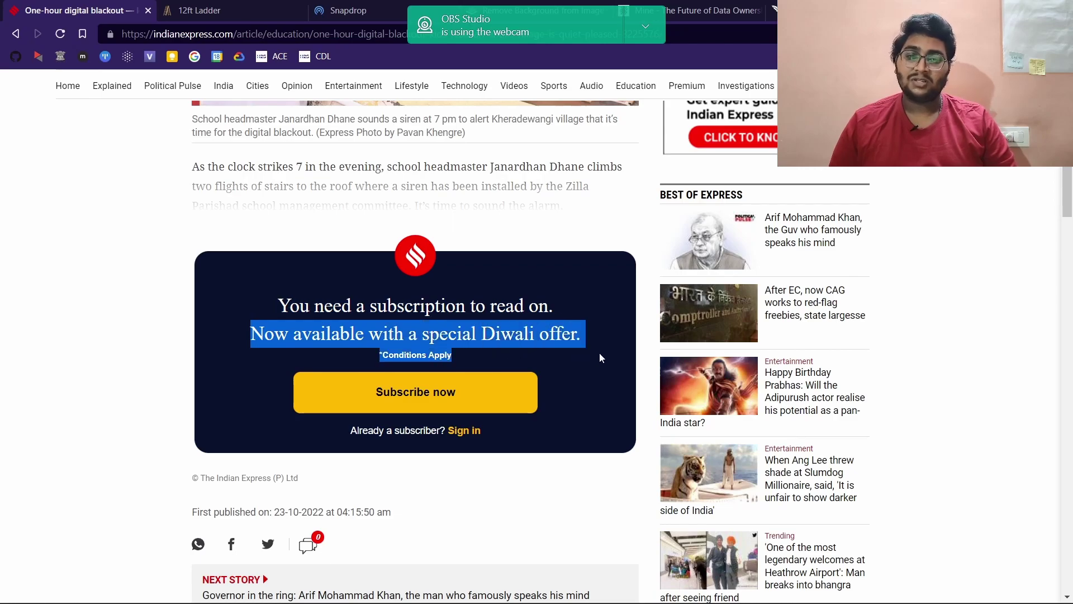
left_click(386, 255)
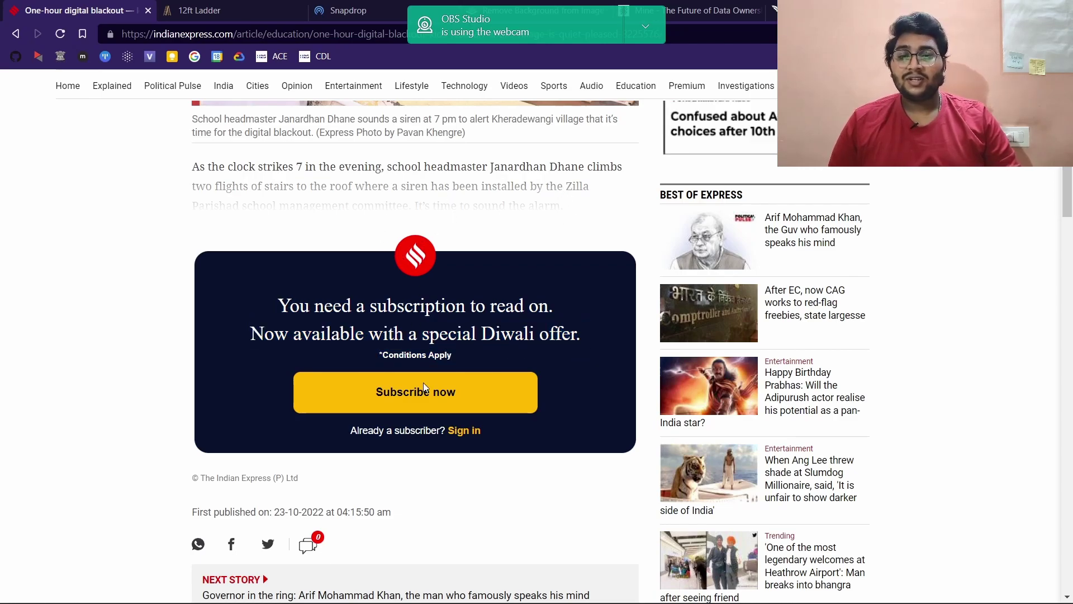
Glance at the 12ft Ladder tab, then return to the article and scroll near the top.
left_click(199, 10)
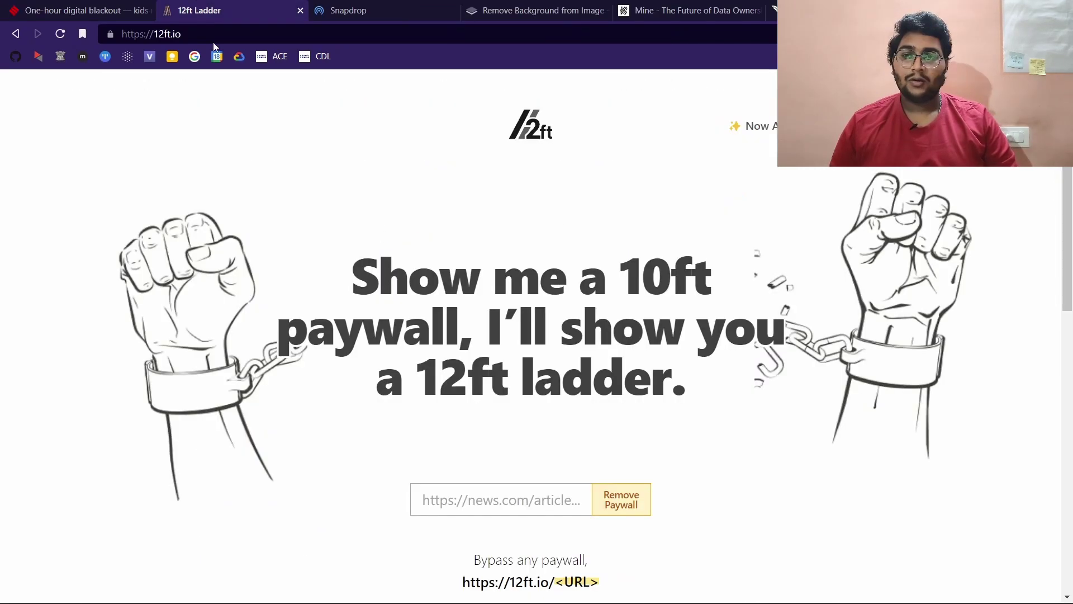
left_click(51, 5)
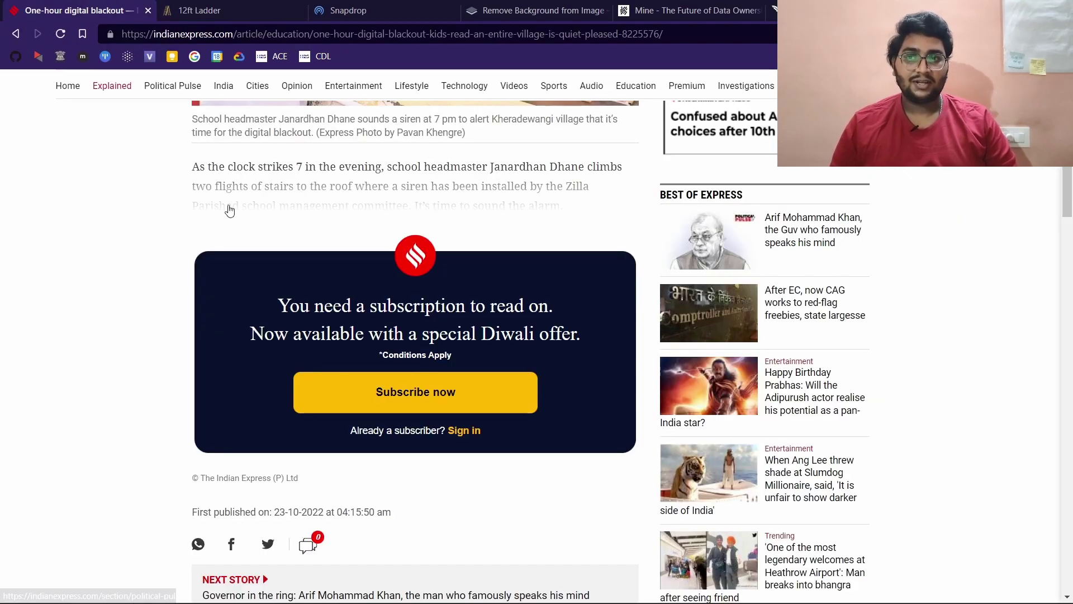
scroll(316, 278, "up", 8)
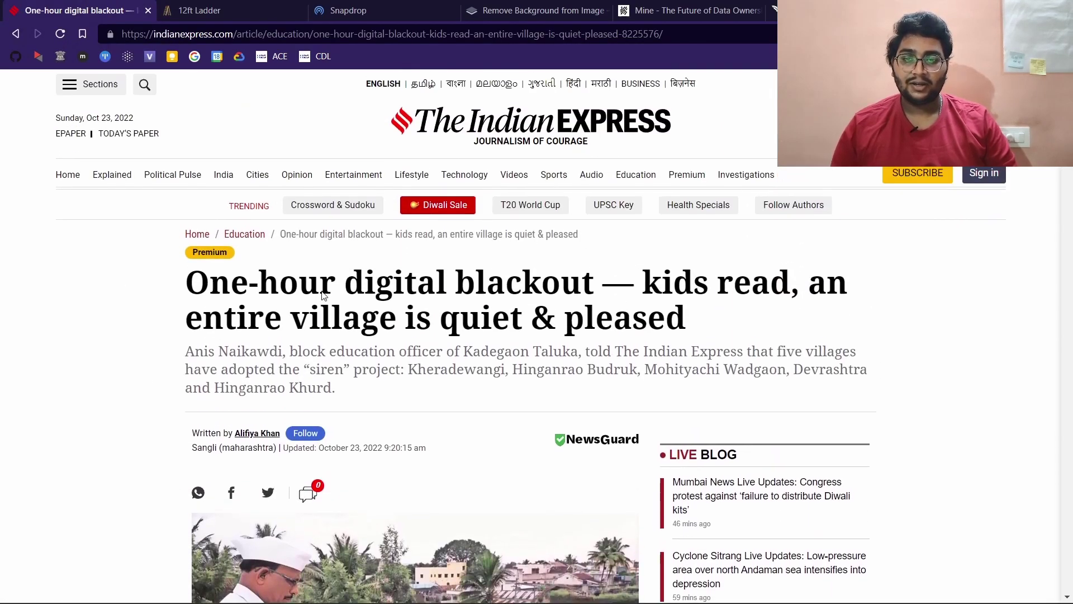
scroll(327, 335, "down", 10)
scroll(437, 335, "down", 1)
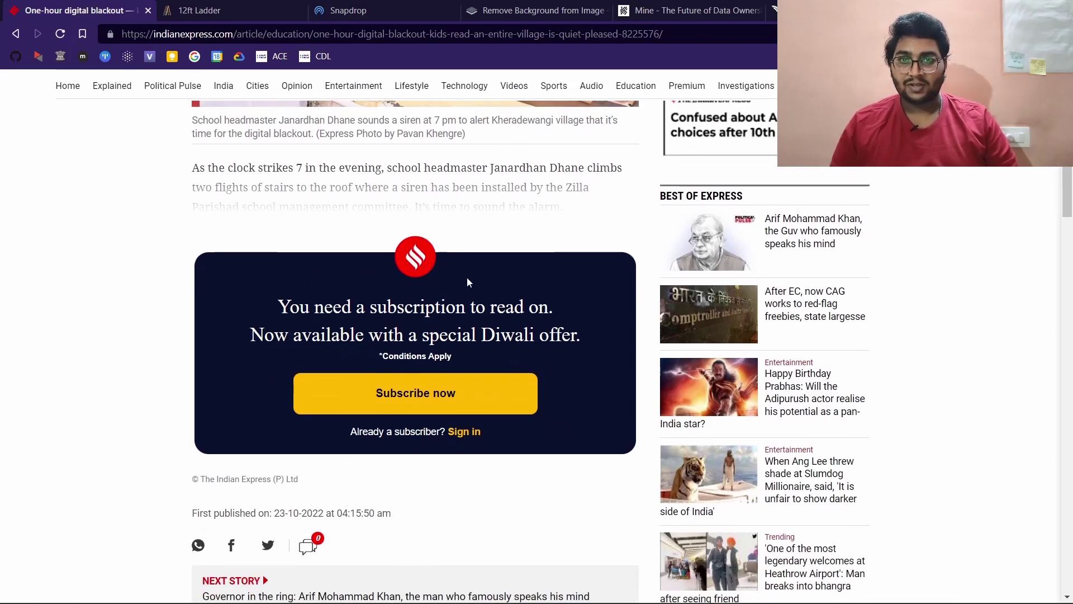
scroll(468, 278, "up", 10)
scroll(426, 276, "down", 5)
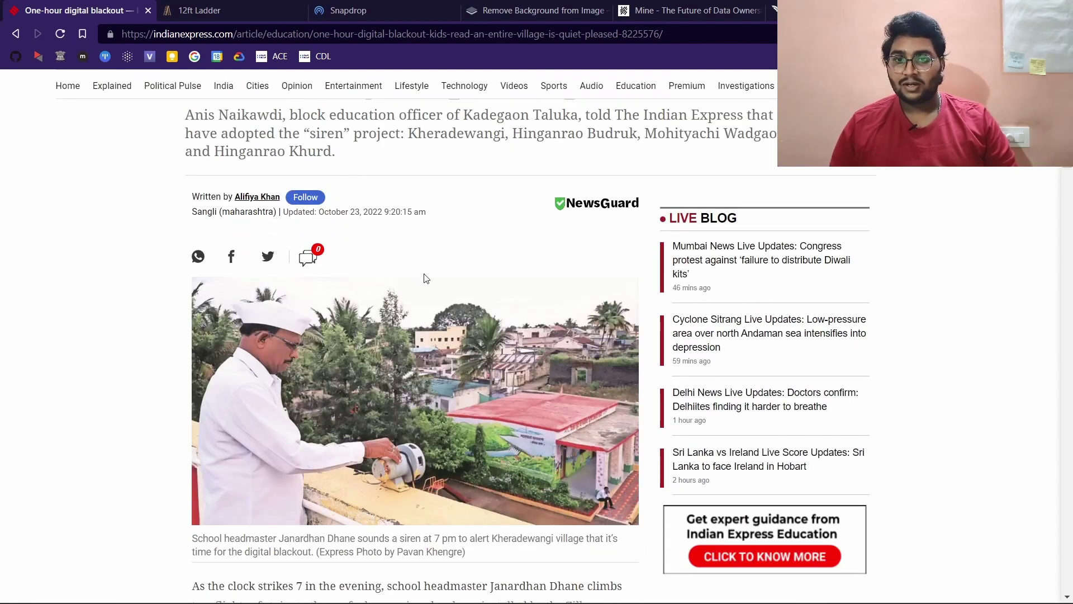
scroll(434, 266, "up", 6)
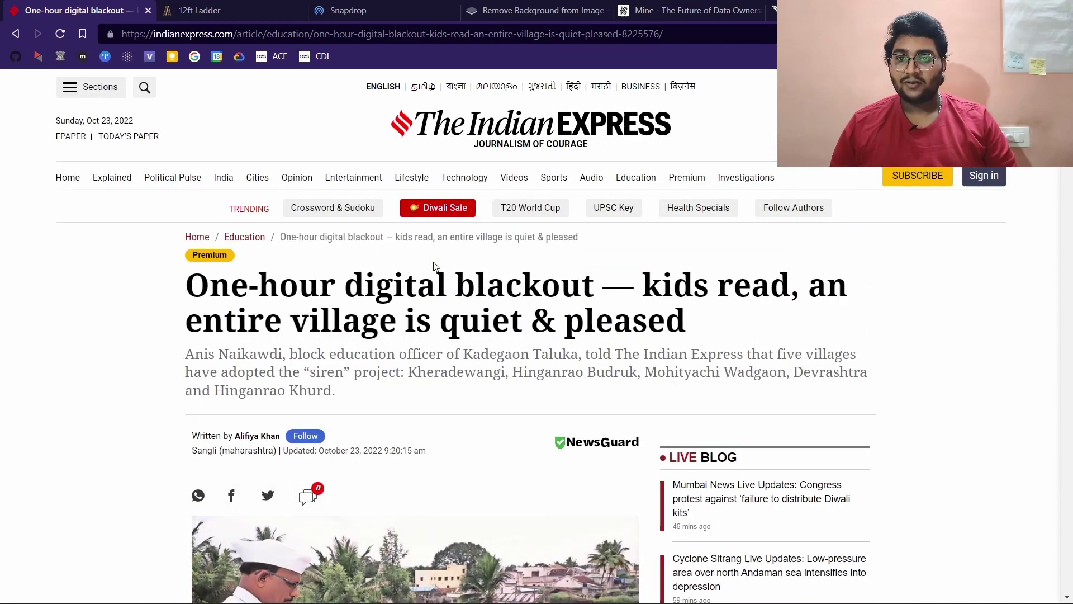
Paste the article's URL into 12ft Ladder and load it with the paywall removed.
left_click(688, 37)
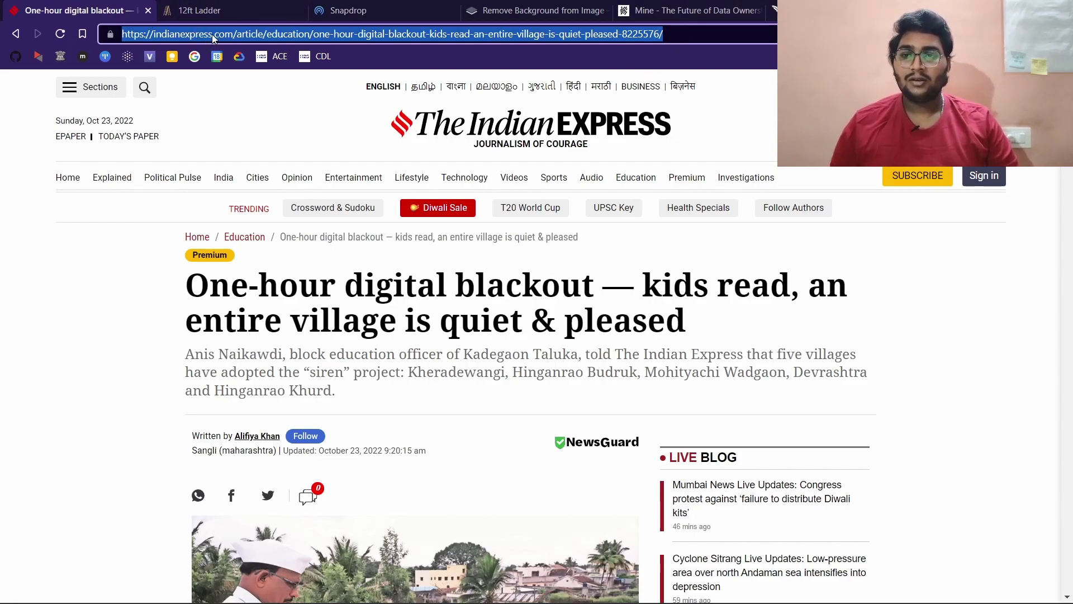
left_click(236, 6)
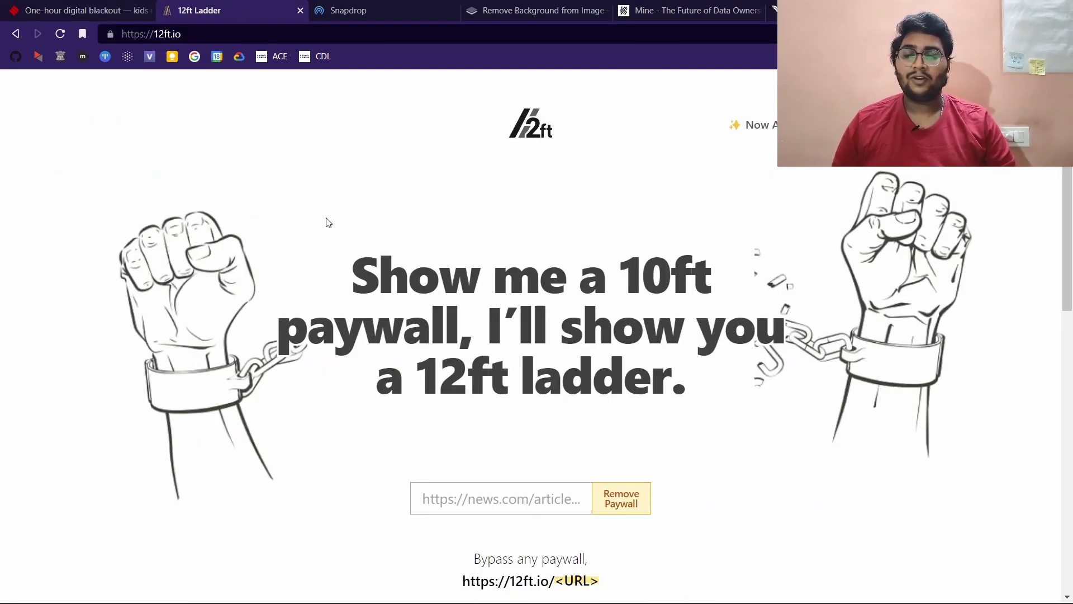
scroll(488, 390, "down", 3)
left_click(467, 365)
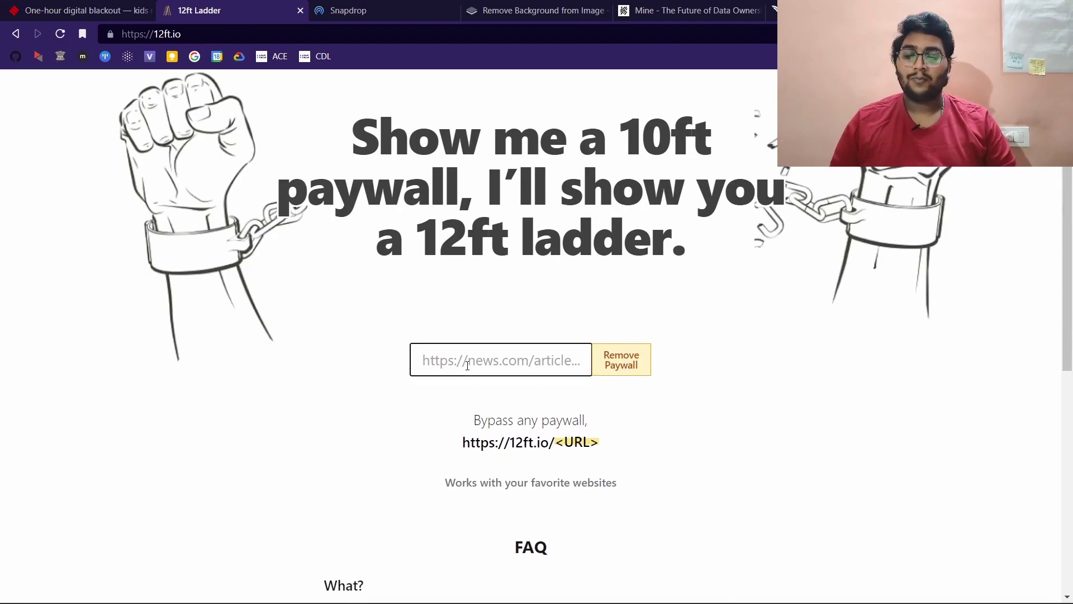
key("ctrl+v")
left_click(612, 359)
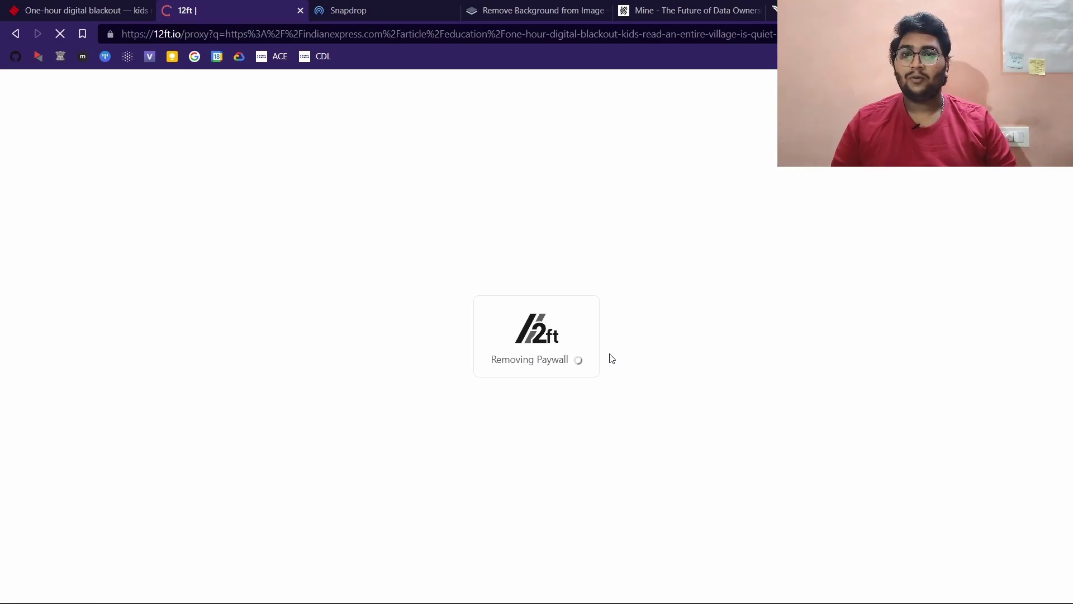
Scroll into the unlocked article and highlight two of its paragraphs.
scroll(199, 233, "down", 3)
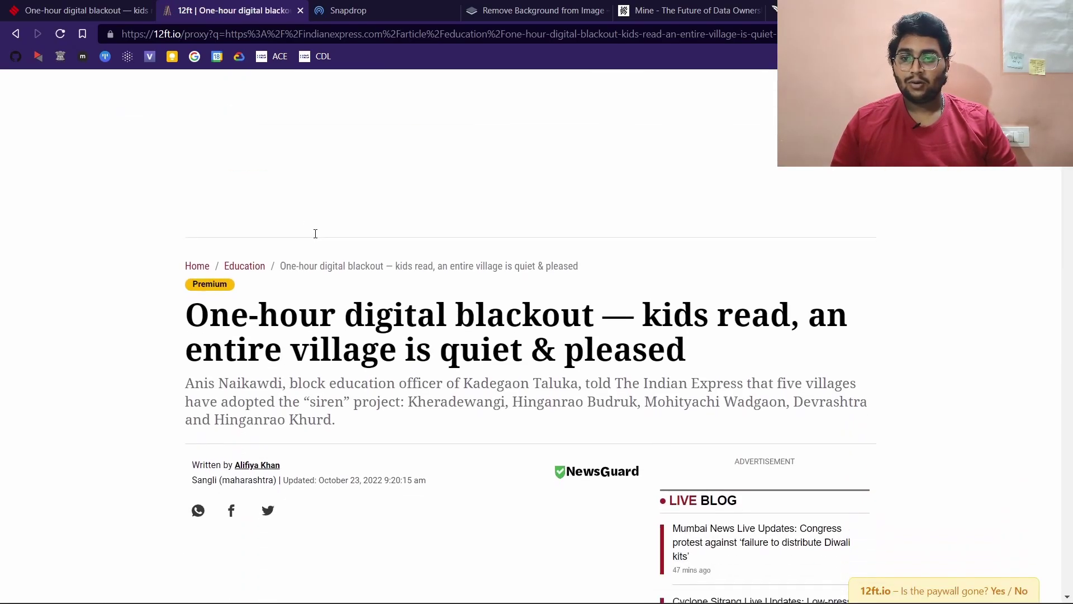
scroll(200, 193, "down", 2)
scroll(239, 231, "down", 6)
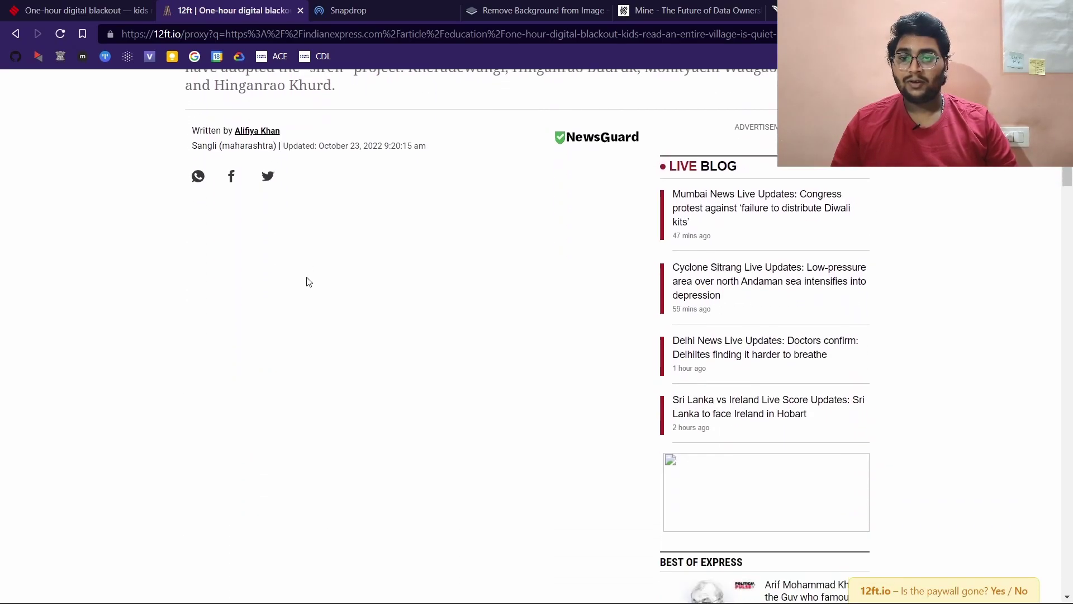
scroll(290, 268, "up", 1)
scroll(307, 287, "down", 7)
left_click_drag(194, 234, 345, 400)
left_click(355, 380)
Read on through the rest of the article, then go back twice to the 12ft home page.
scroll(363, 364, "down", 6)
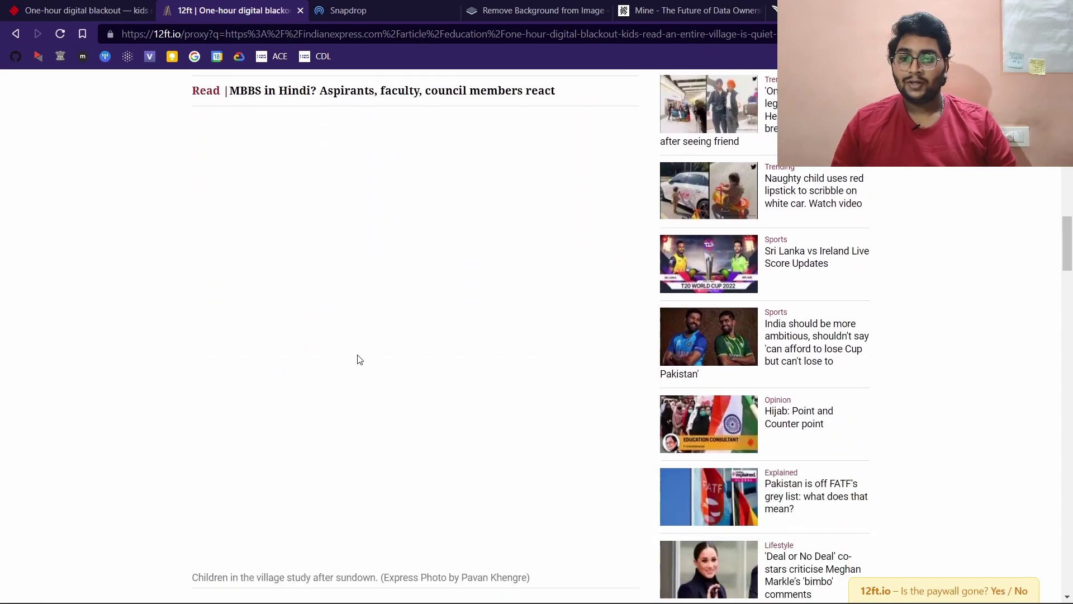
scroll(359, 359, "up", 12)
scroll(364, 337, "up", 3)
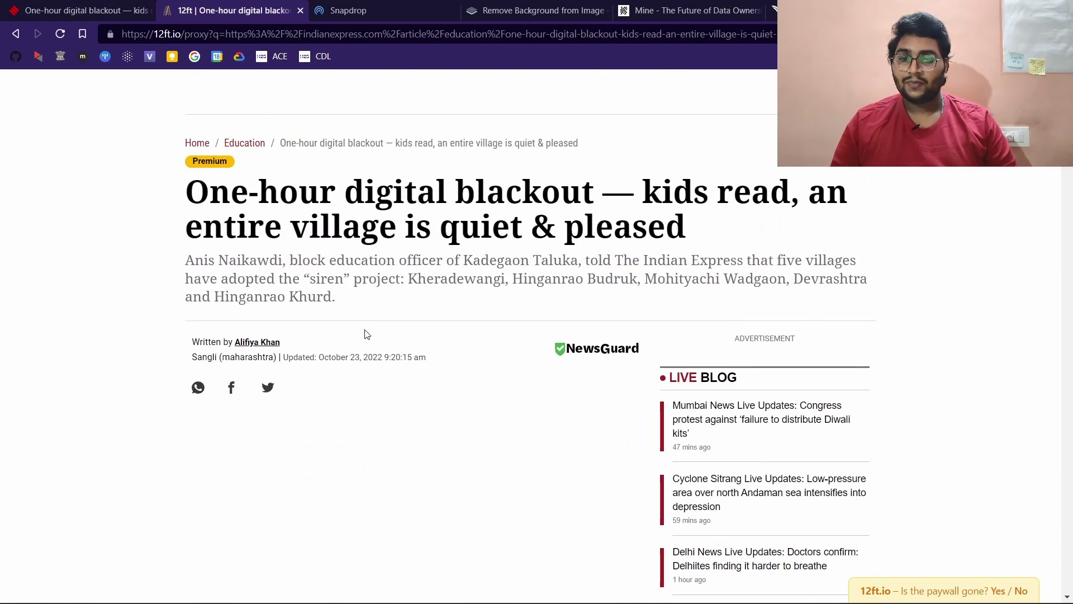
scroll(364, 337, "down", 10)
scroll(422, 329, "down", 17)
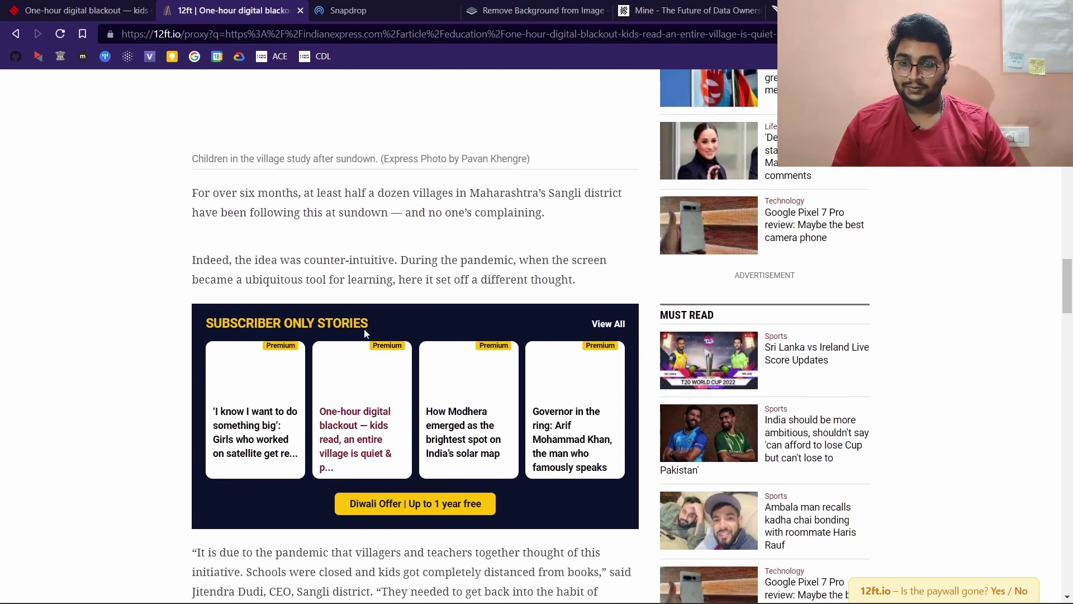
scroll(346, 286, "down", 9)
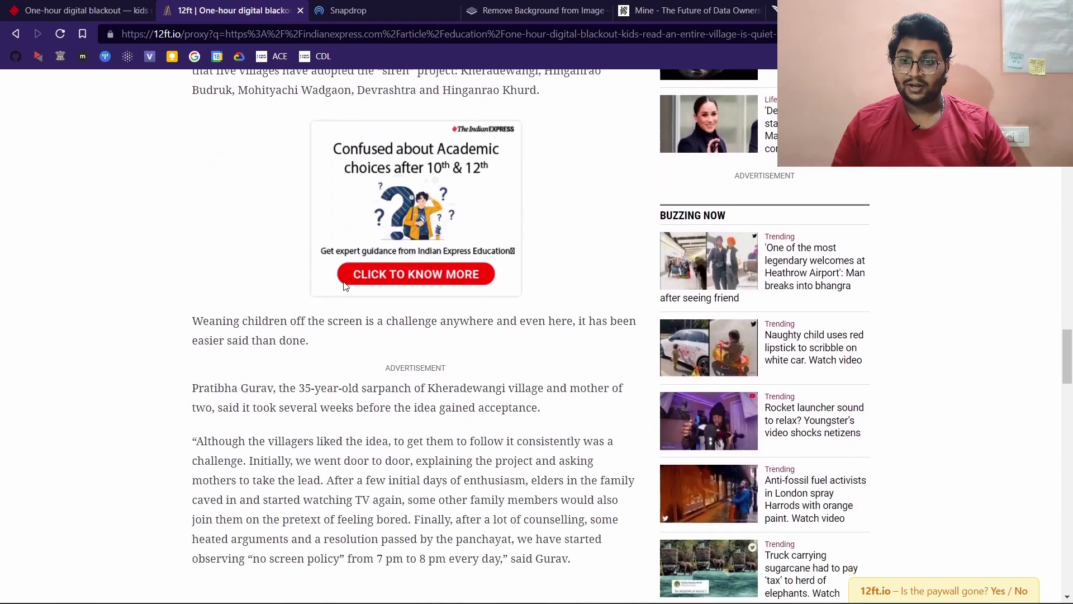
scroll(345, 286, "down", 16)
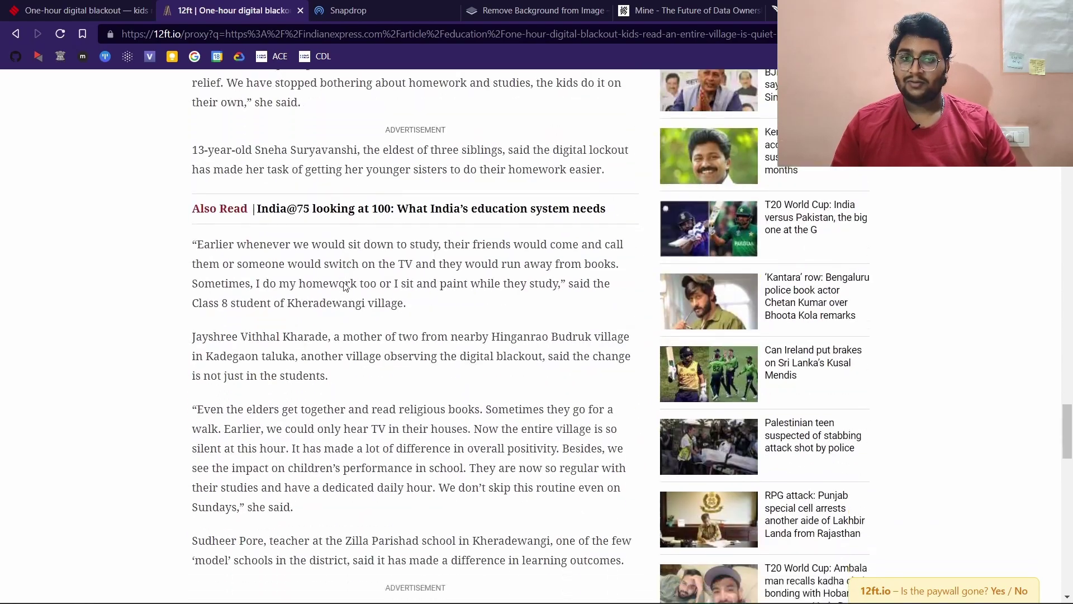
scroll(345, 283, "up", 20)
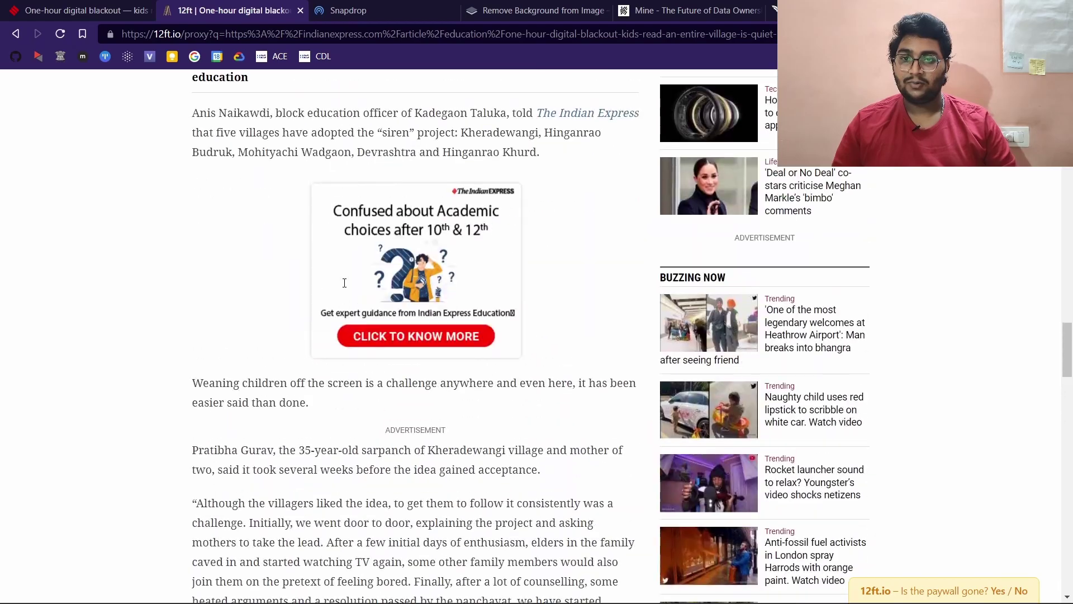
left_click(15, 34)
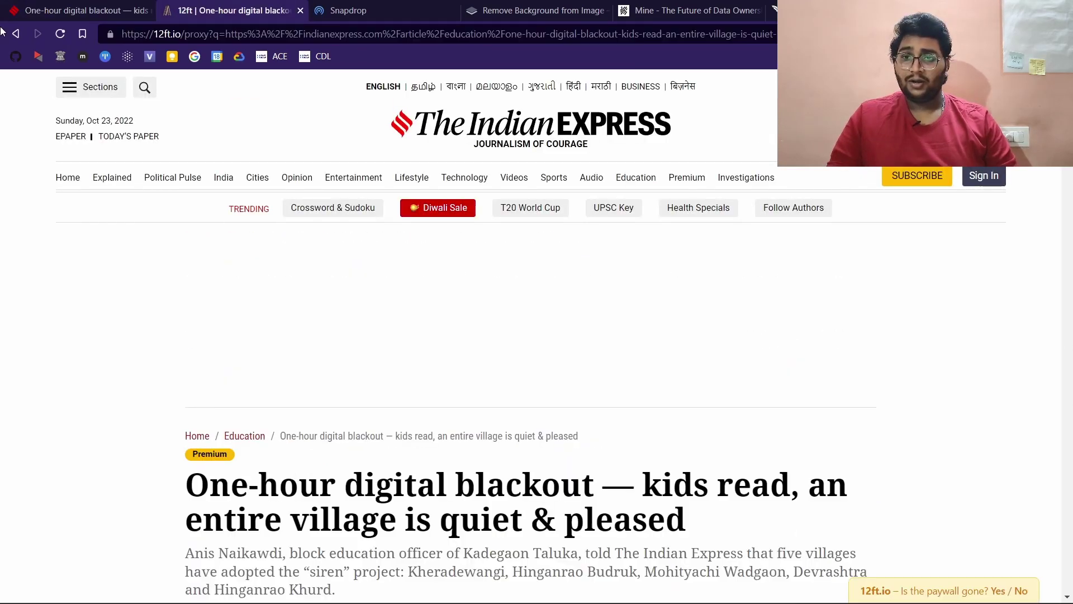
left_click(16, 33)
Prefix the Indian Express article URL with '12ft.io/' in the address bar and load it.
left_click(64, 5)
left_click(224, 10)
scroll(297, 283, "up", 3)
left_click(20, 5)
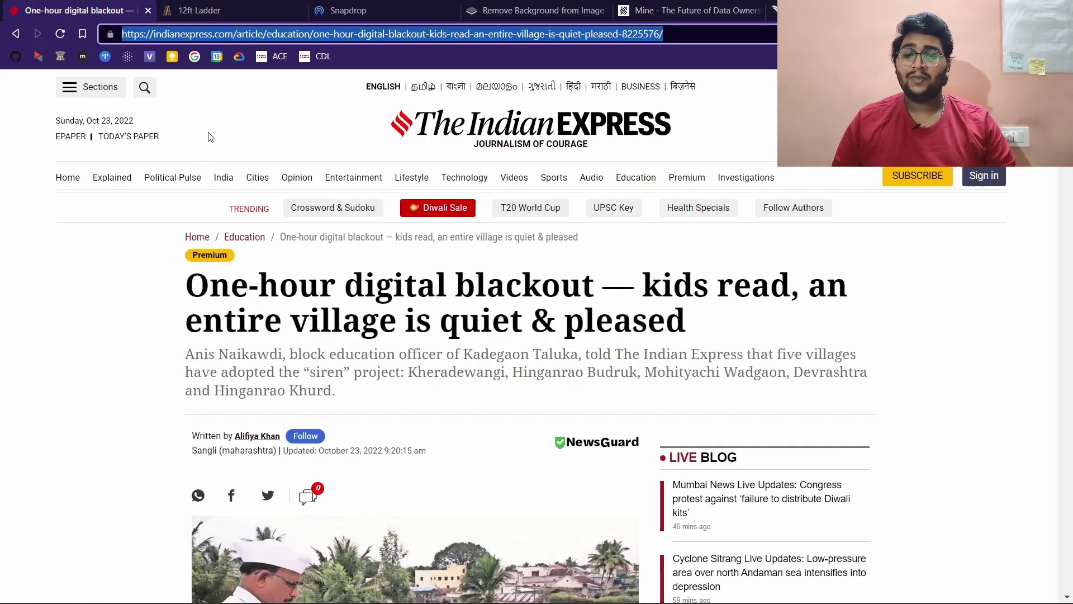
left_click_drag(688, 34, 66, 69)
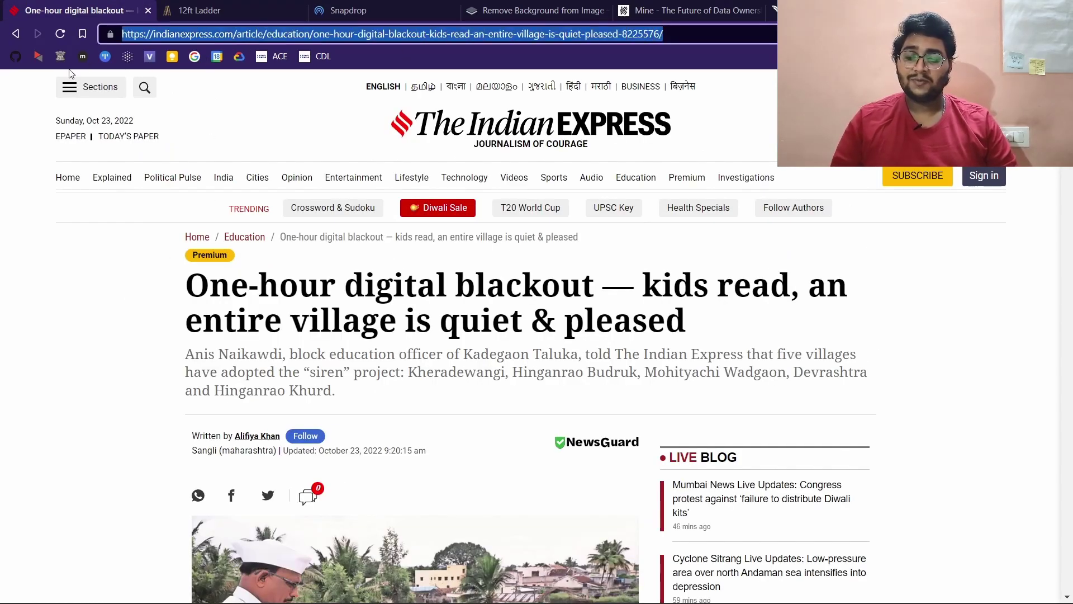
key("ctrl+x")
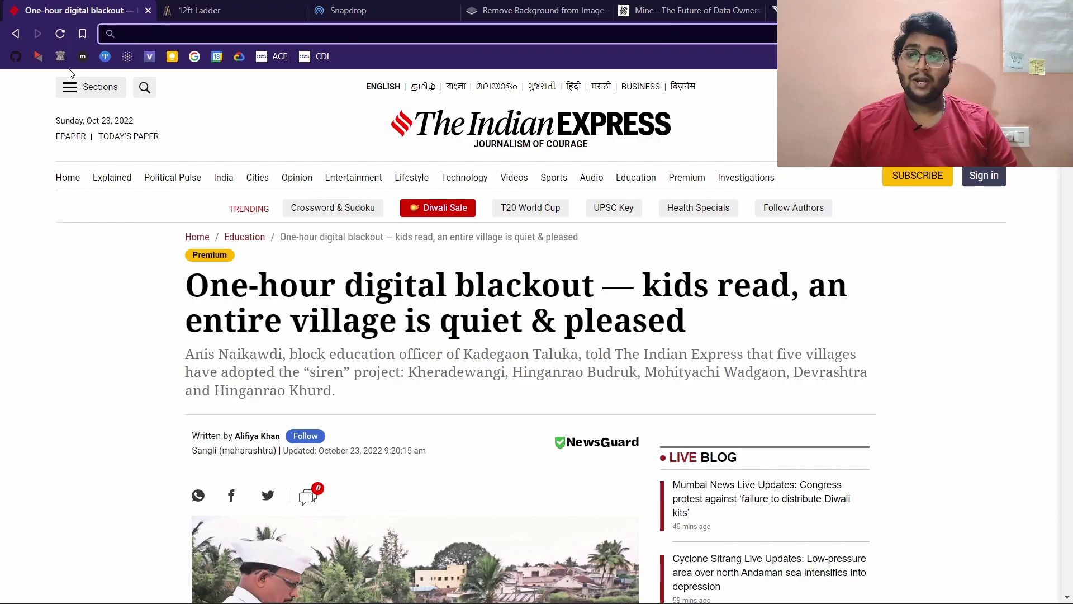
type("12ft.")
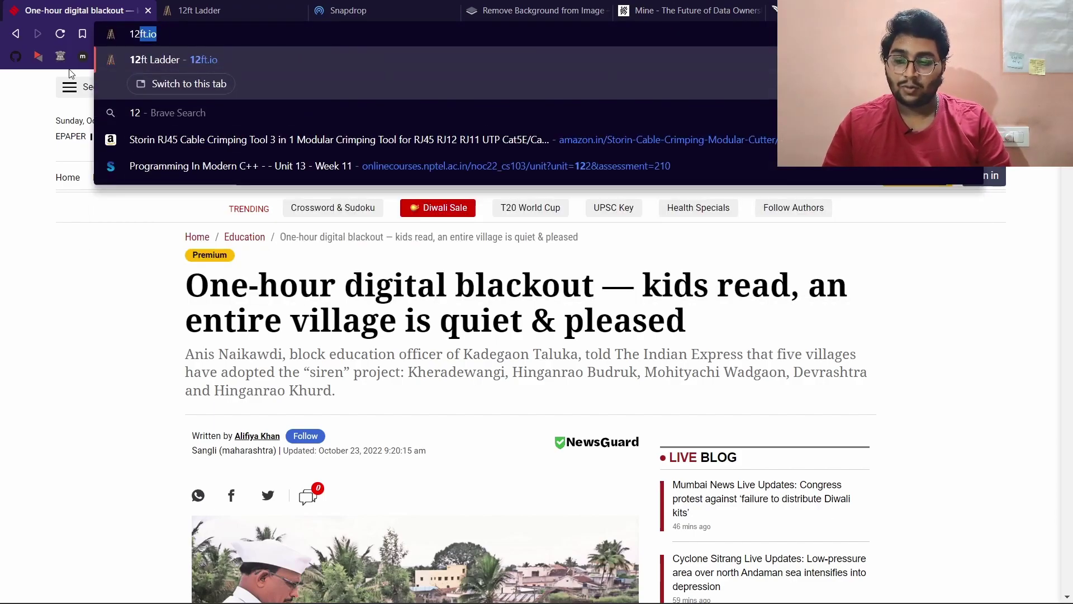
type("io/")
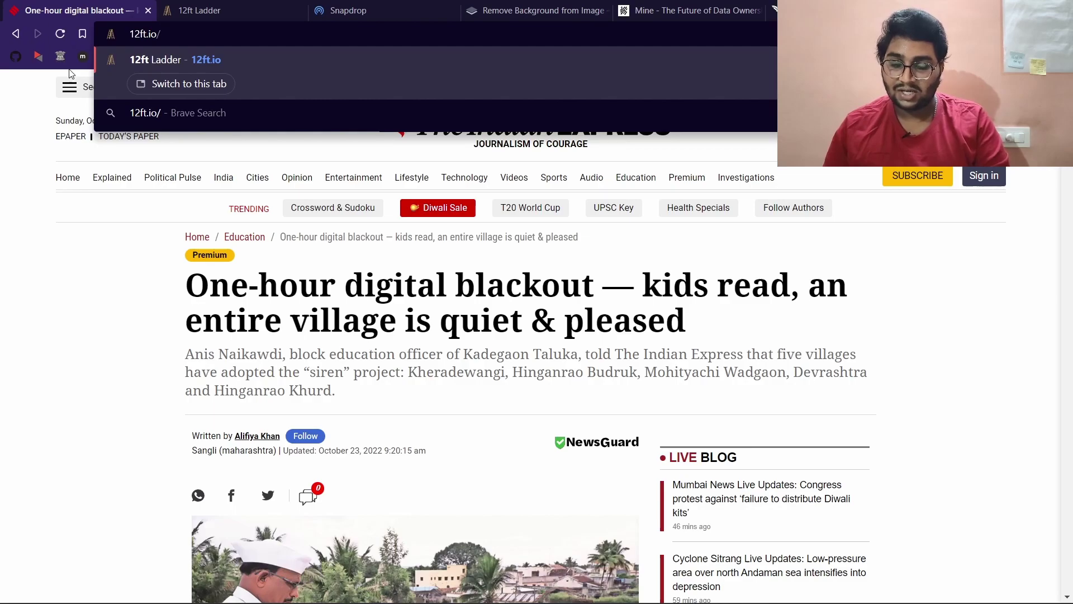
key("ctrl+v")
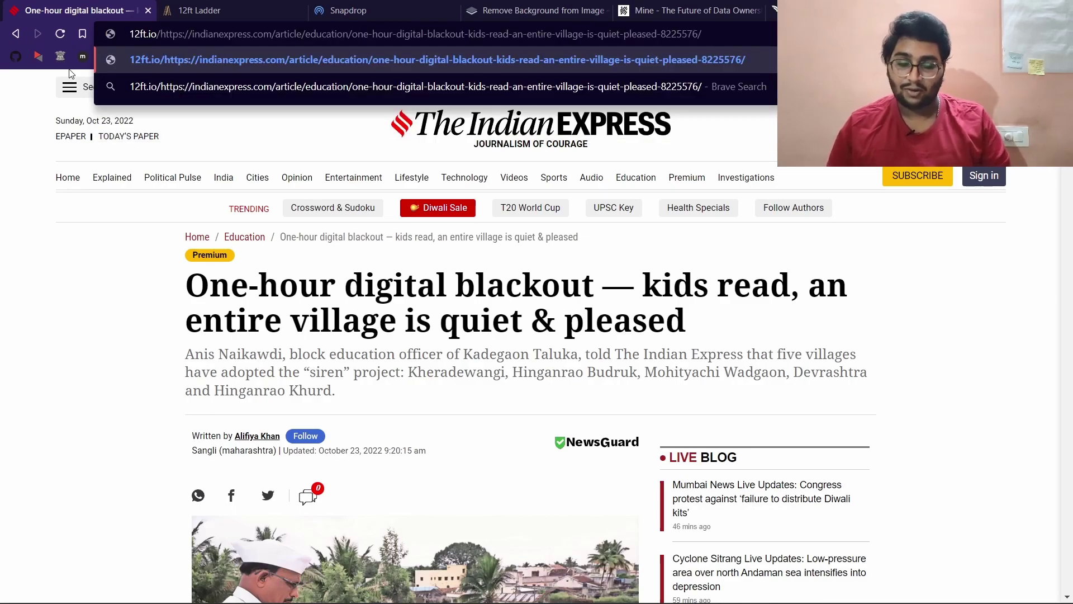
key("Return")
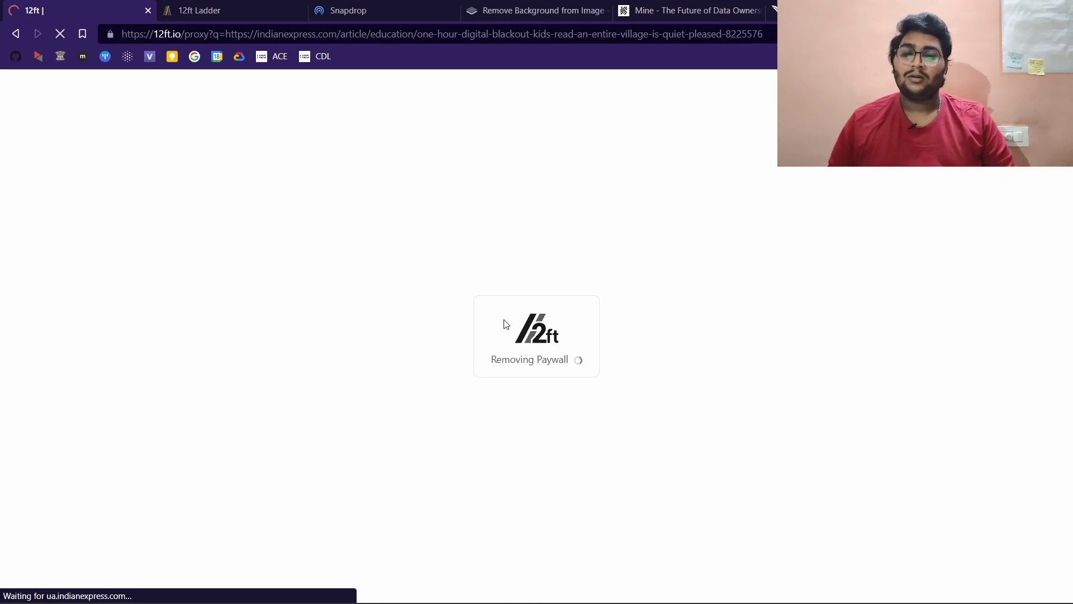
Scroll through the full unlocked article text, then close the 12ft Ladder tab.
scroll(372, 296, "down", 1)
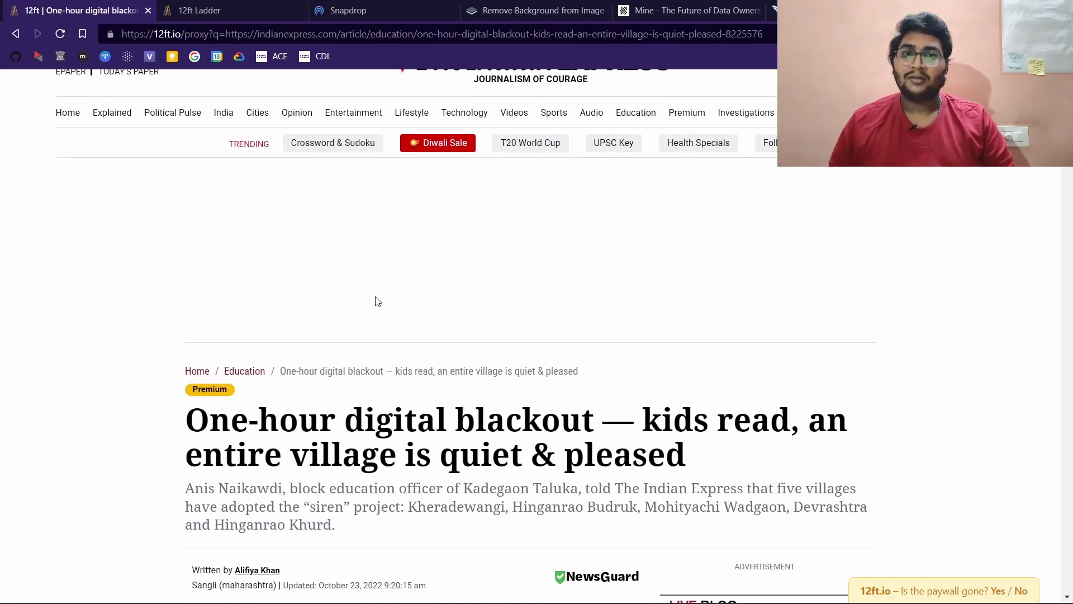
scroll(375, 296, "down", 10)
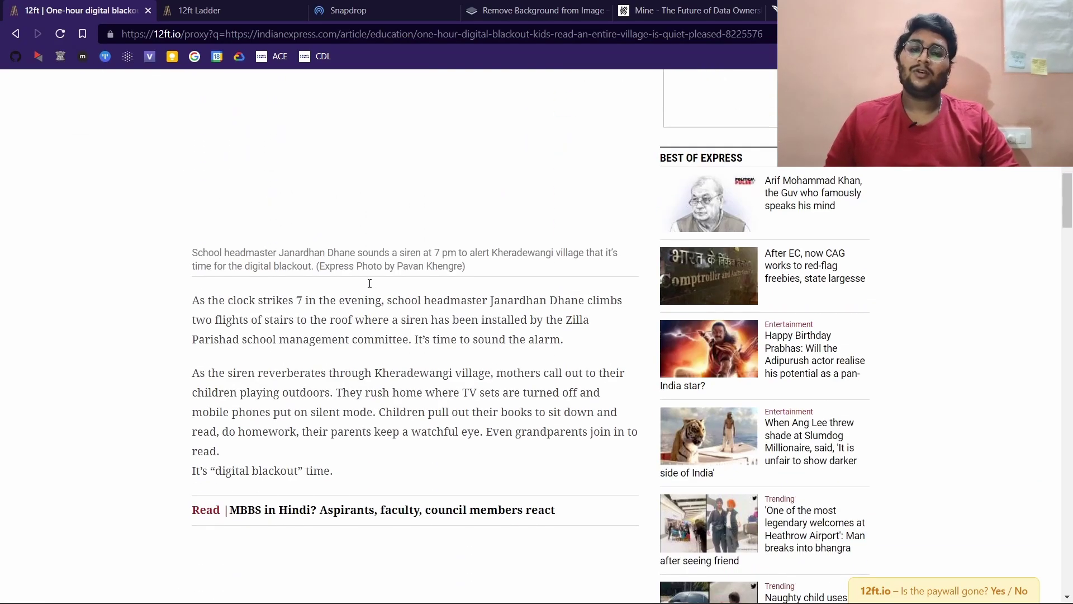
scroll(370, 283, "down", 15)
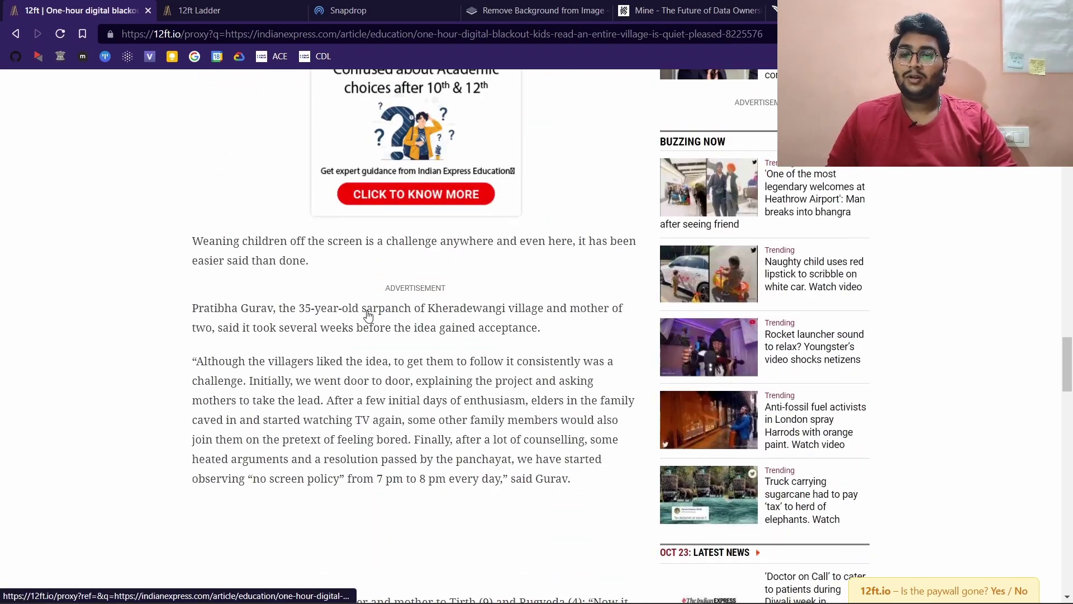
scroll(368, 314, "down", 10)
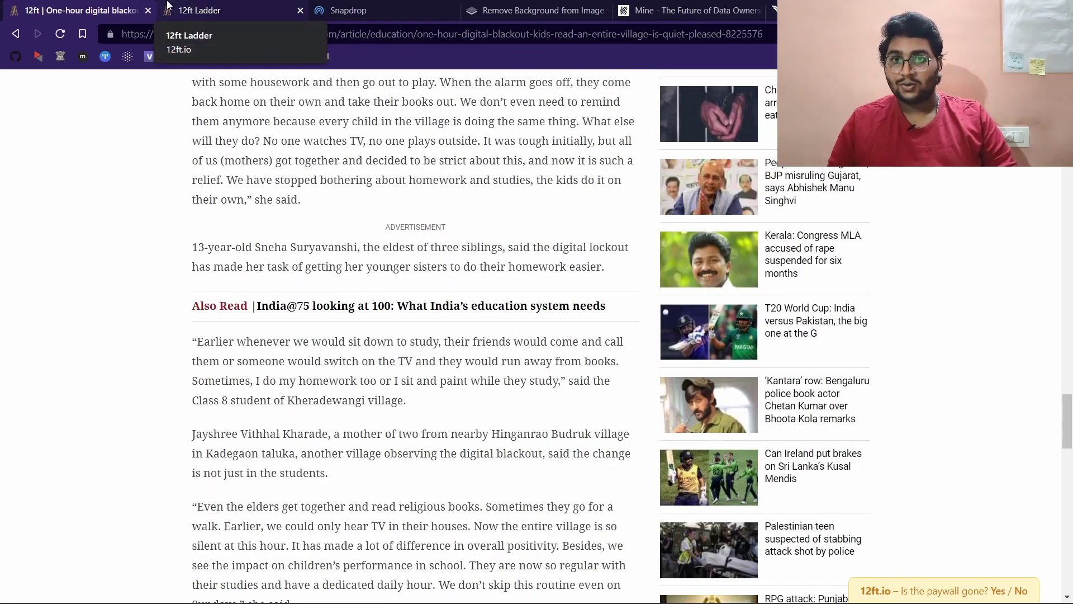
middle_click(176, 5)
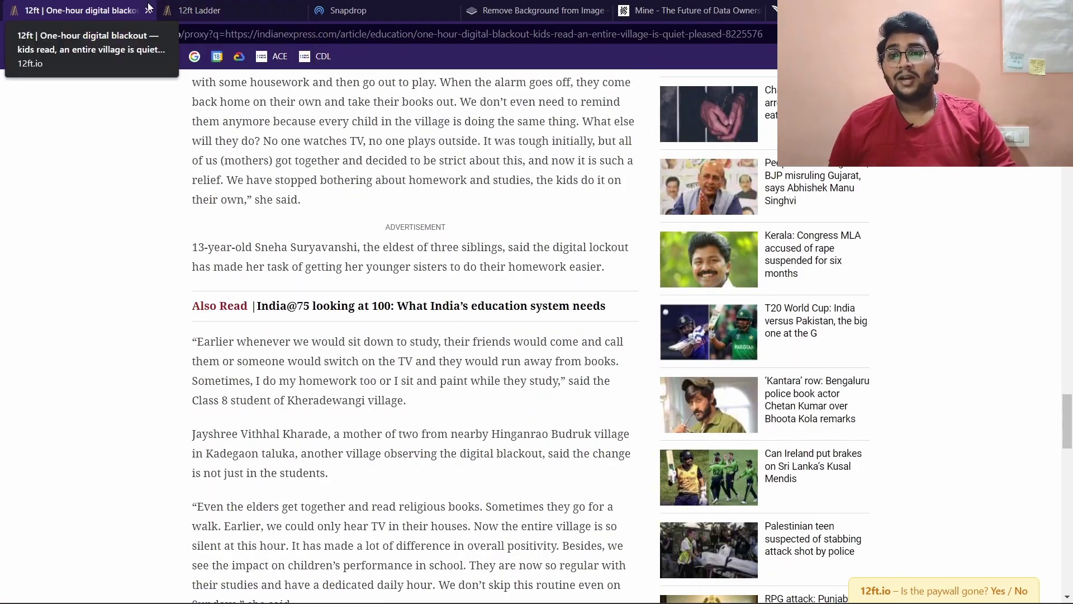
Close the 12ft article tab and dismiss Snapdrop's about page.
middle_click(45, 10)
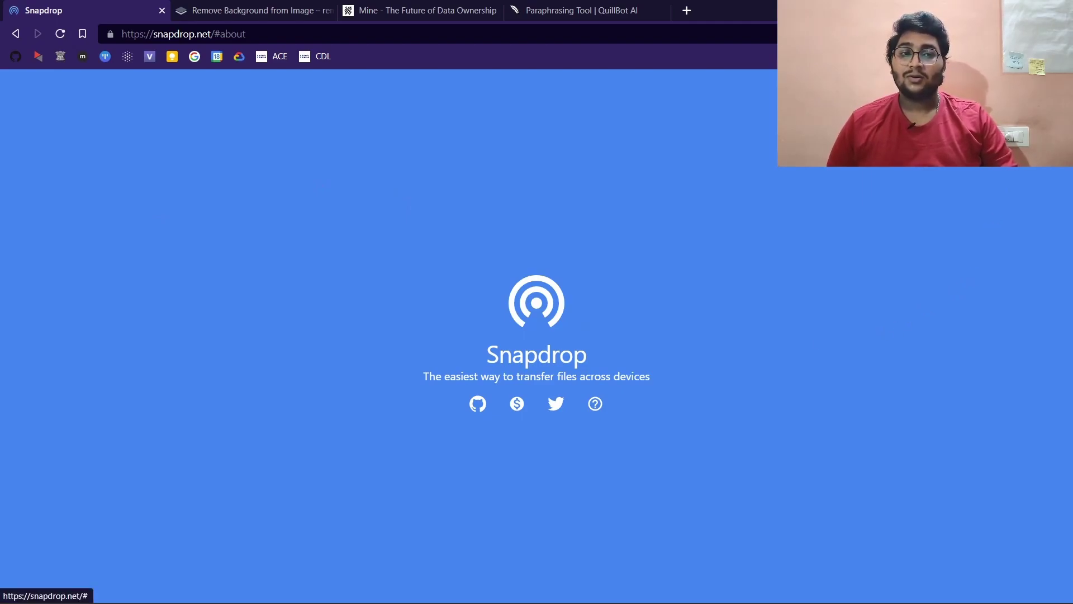
left_click(1051, 89)
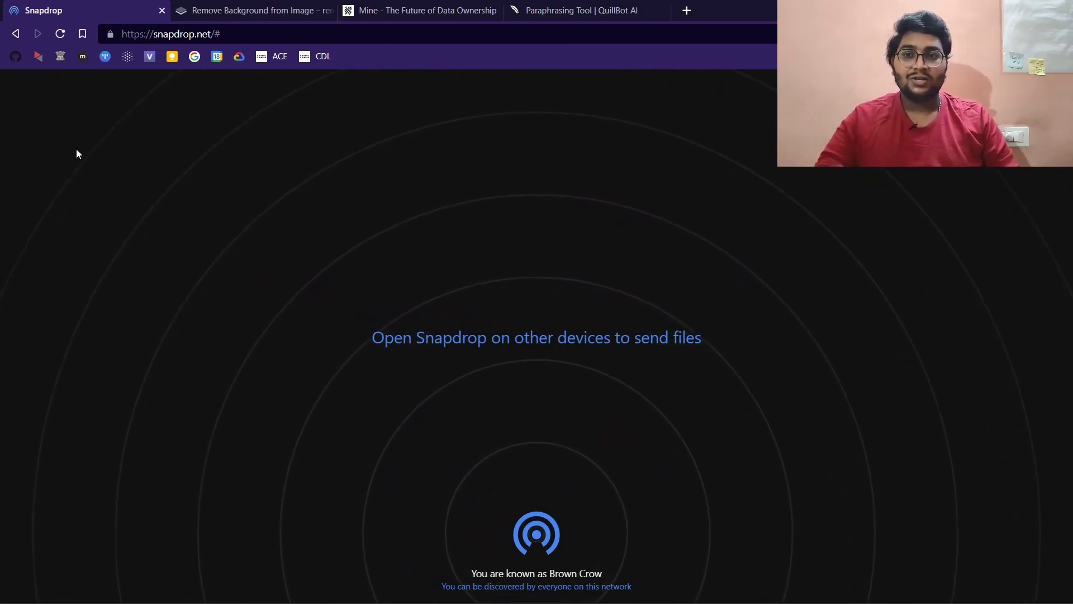
left_click(171, 34)
left_click(227, 111)
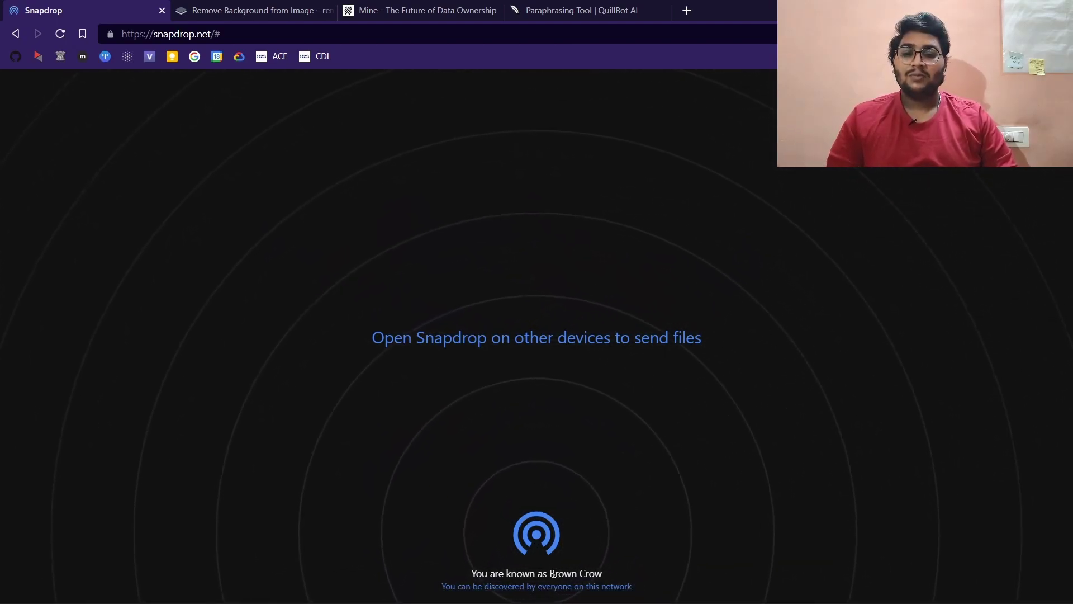
left_click_drag(553, 573, 618, 579)
left_click(624, 560)
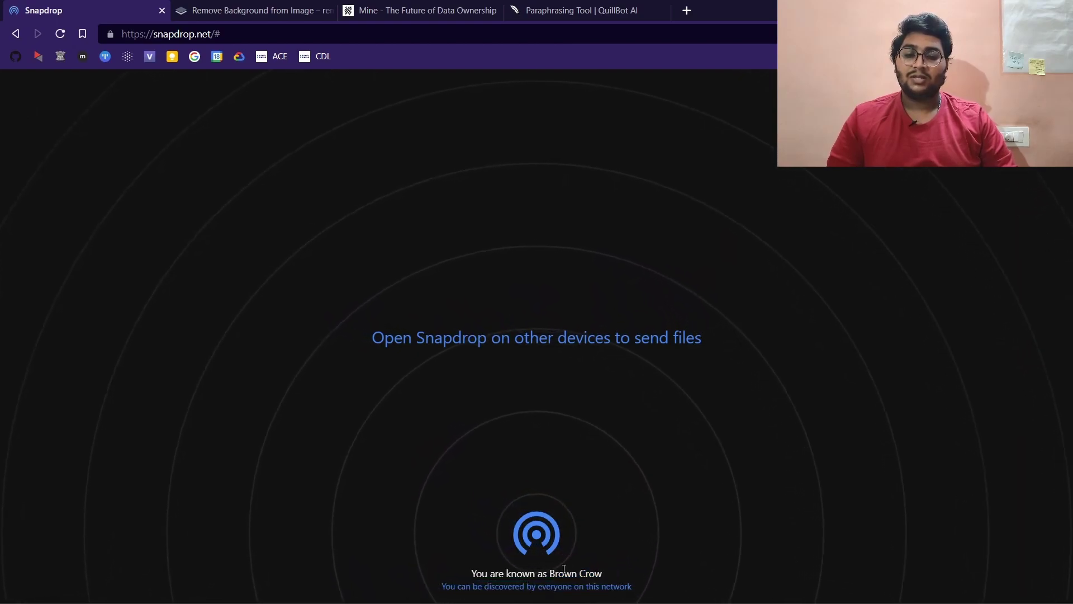
left_click_drag(550, 573, 604, 574)
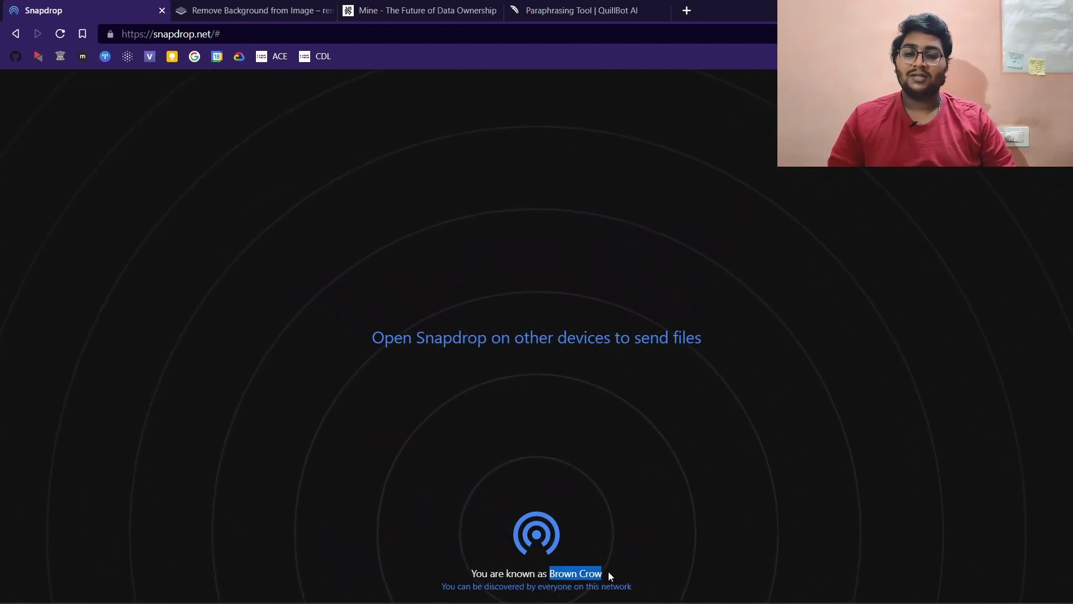
left_click(588, 488)
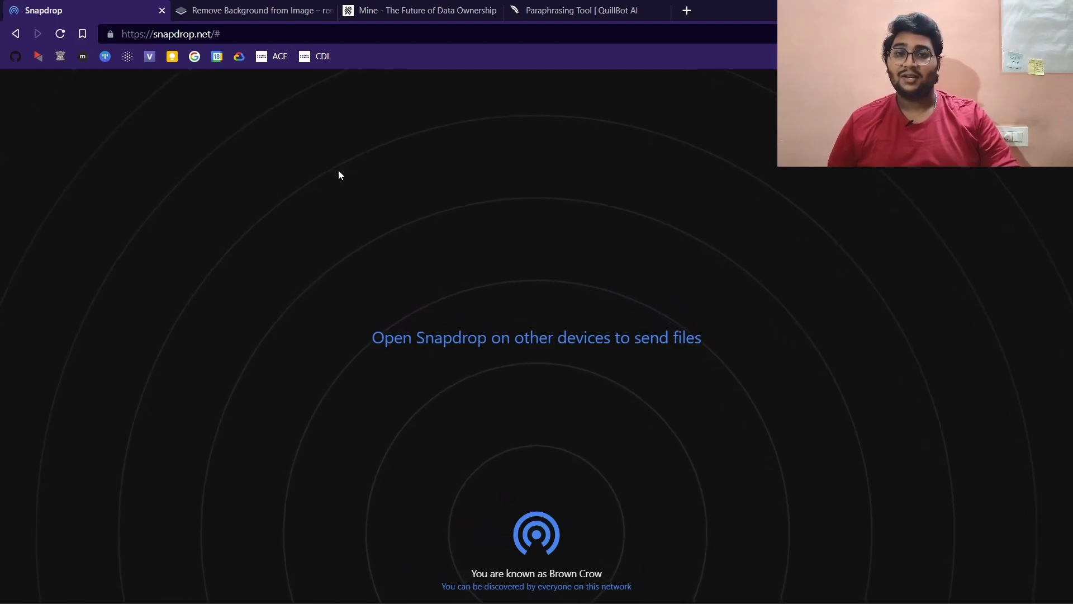
Close the Snapdrop tab so the remove.bg home page shows.
left_click(162, 11)
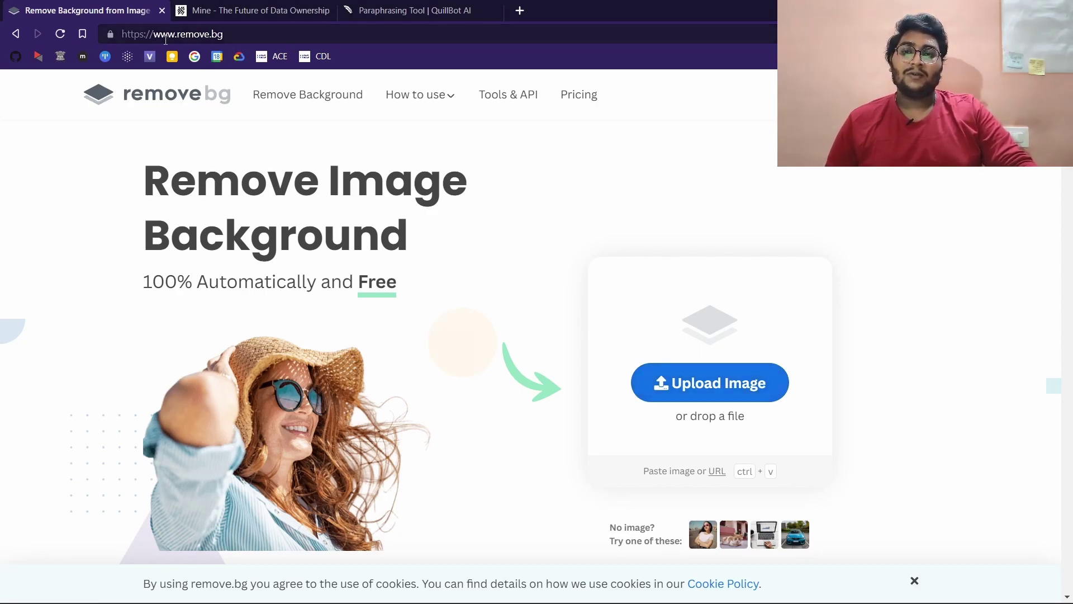
Upload the portrait JPG and compare the original with the cutout, noting 612 × 408 and 5184 × 3456 sizes.
left_click(683, 378)
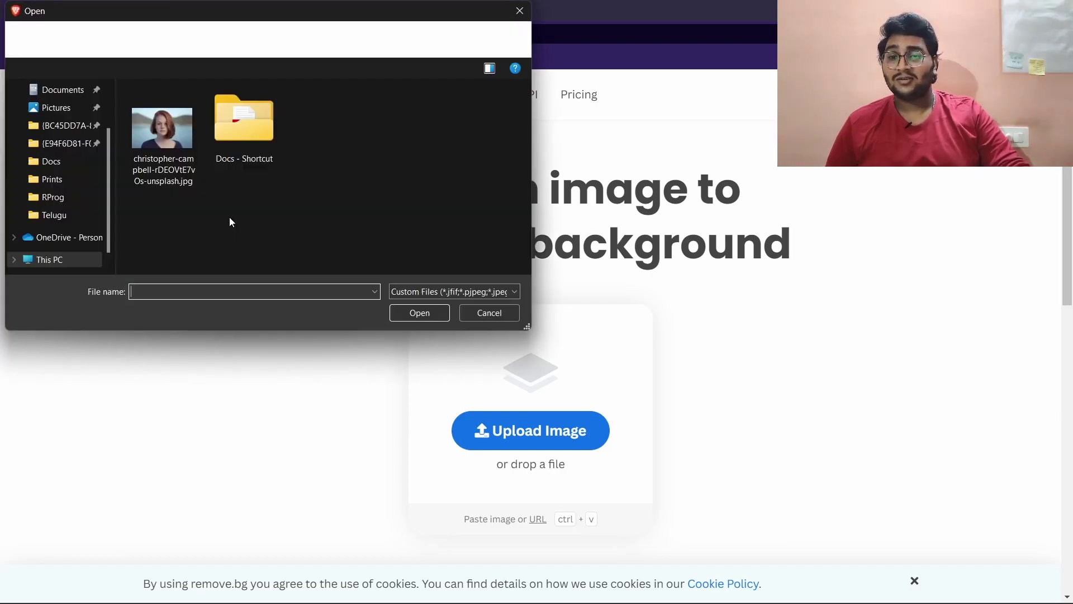
left_click(143, 133)
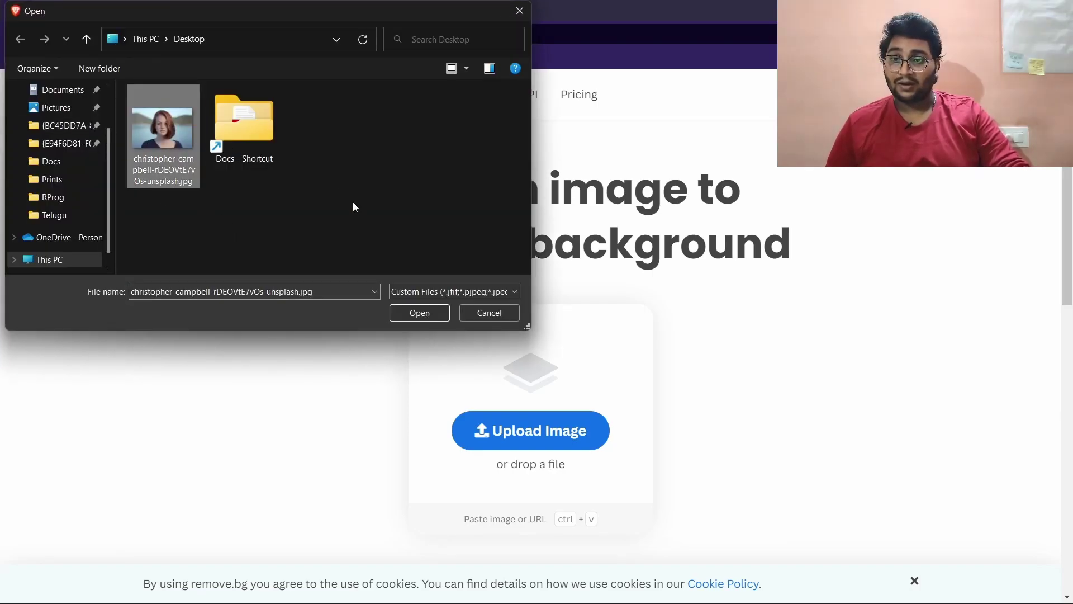
left_click(409, 314)
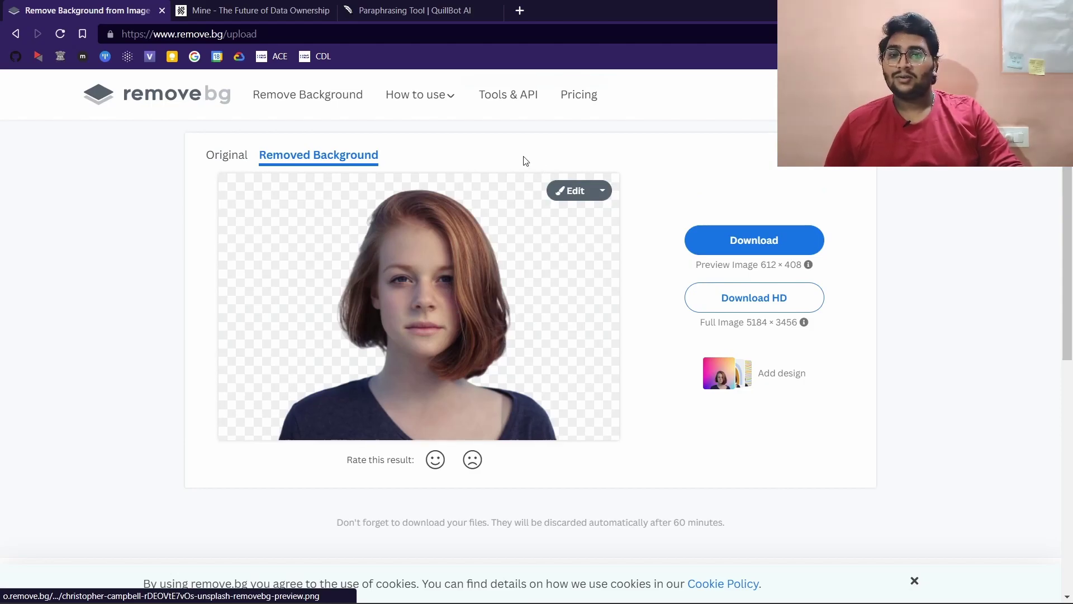
left_click(207, 162)
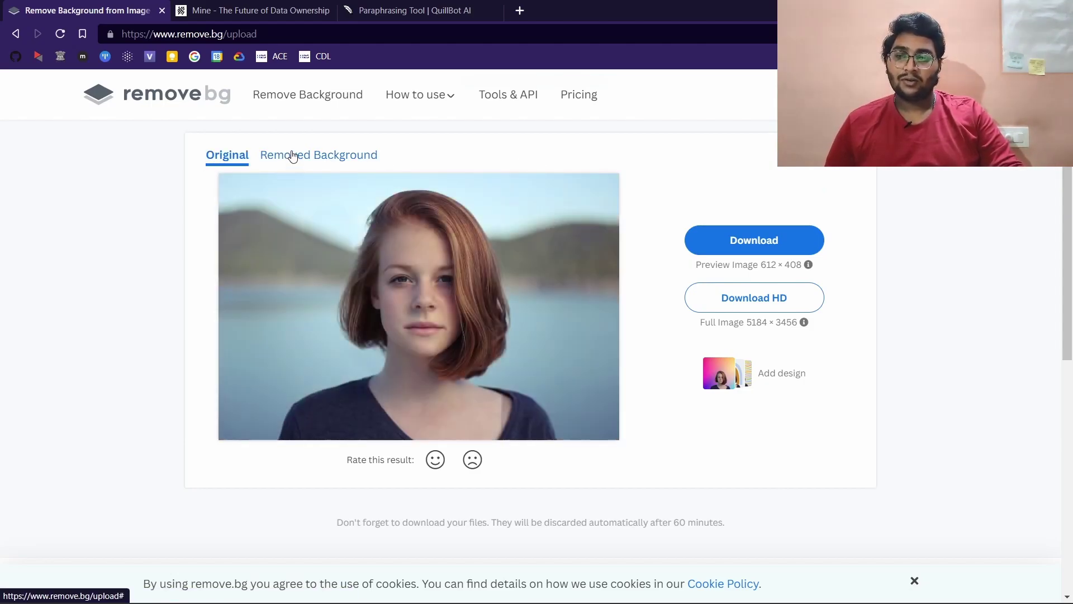
left_click(293, 156)
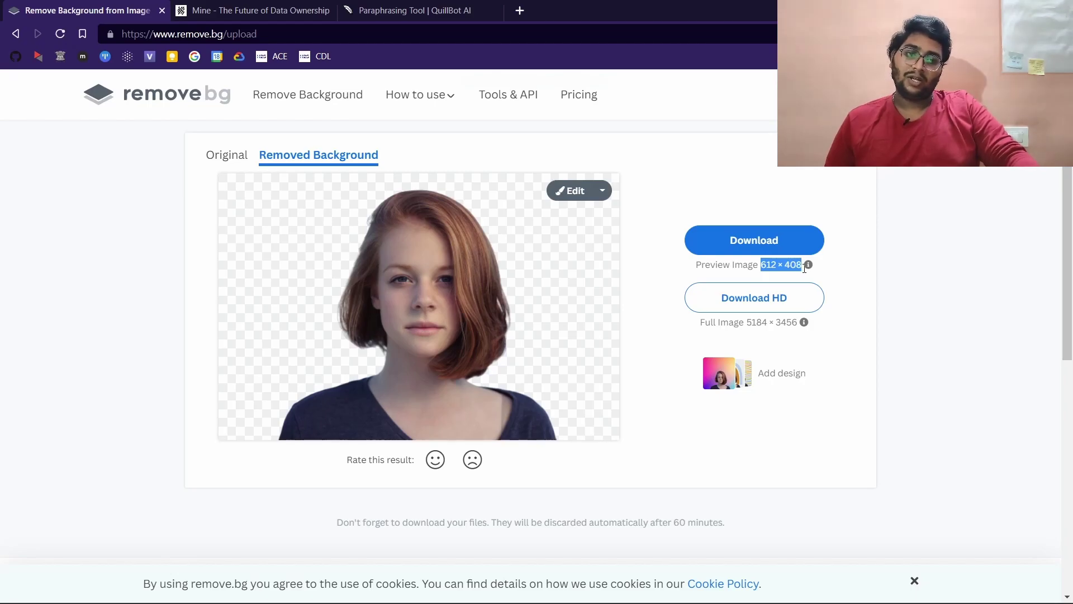
left_click_drag(805, 268, 808, 265)
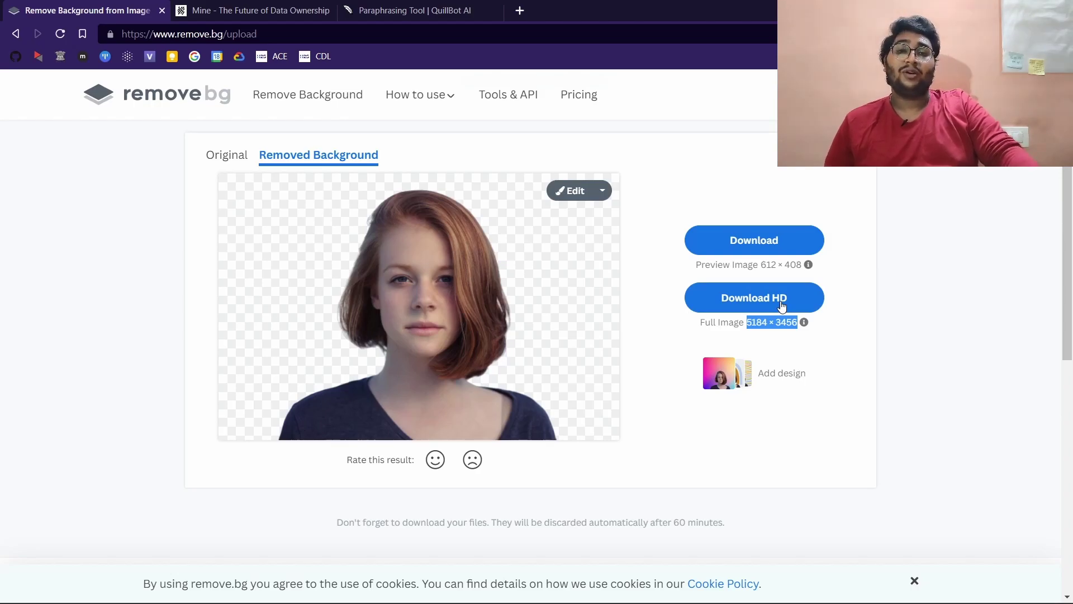
left_click(747, 211)
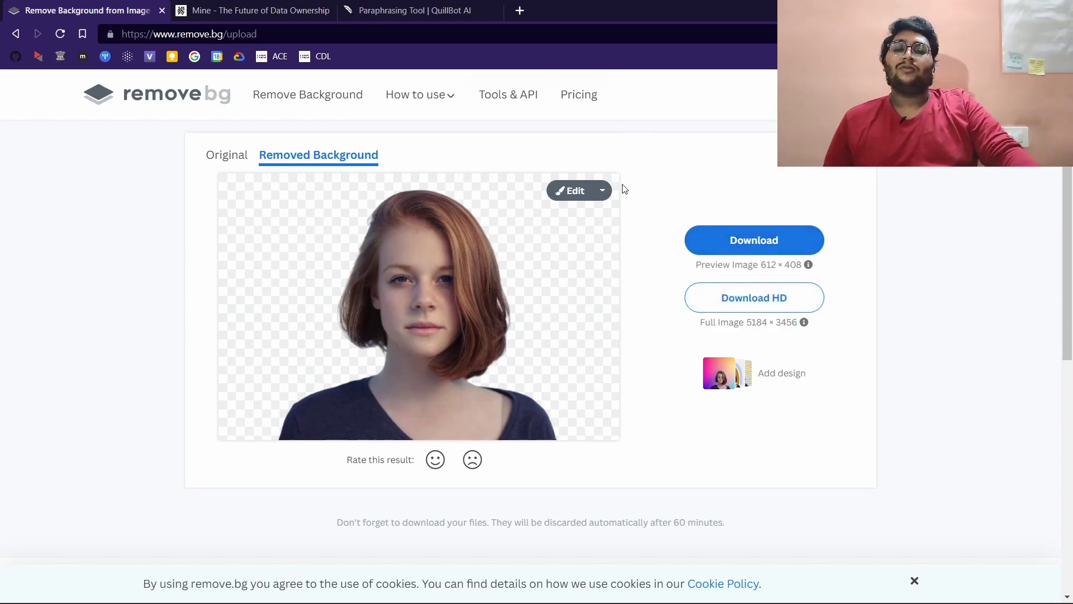
In the editor, place the portrait on the striped photo background with the strongest blur.
left_click(574, 192)
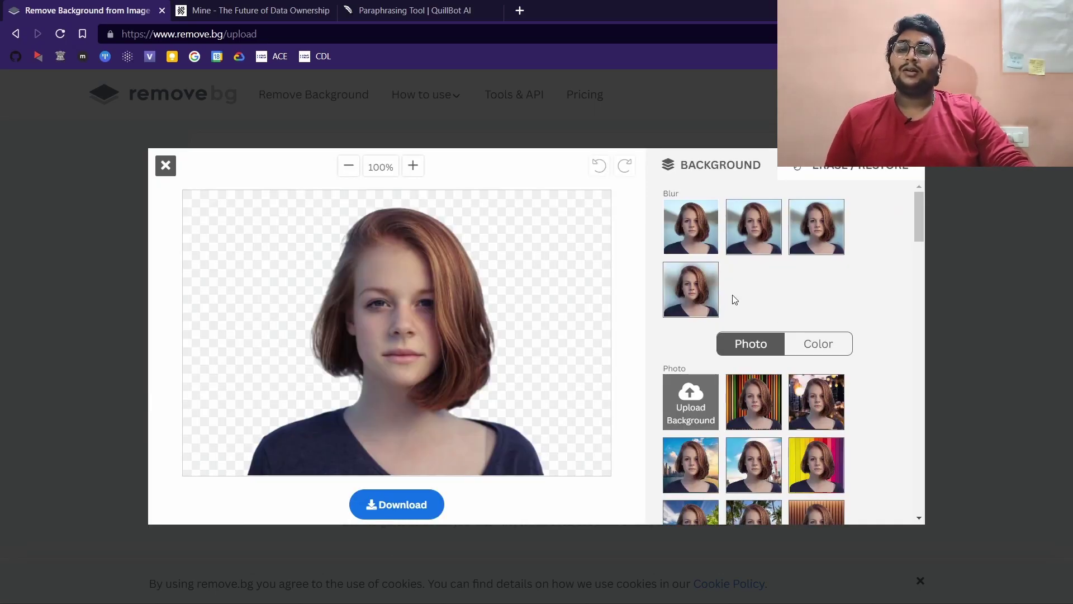
left_click(770, 401)
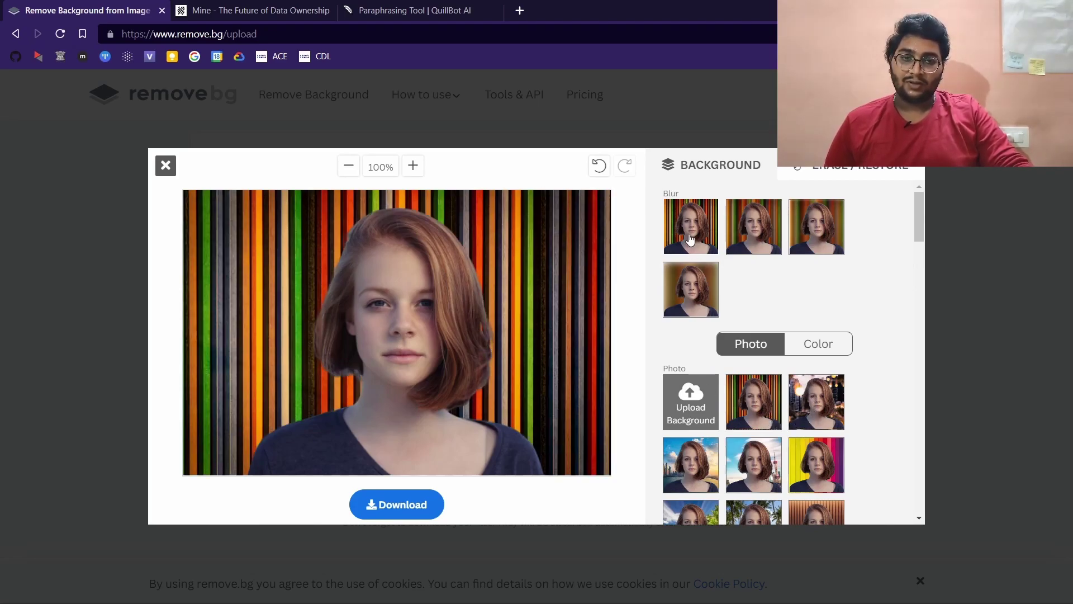
left_click(762, 241)
left_click(816, 239)
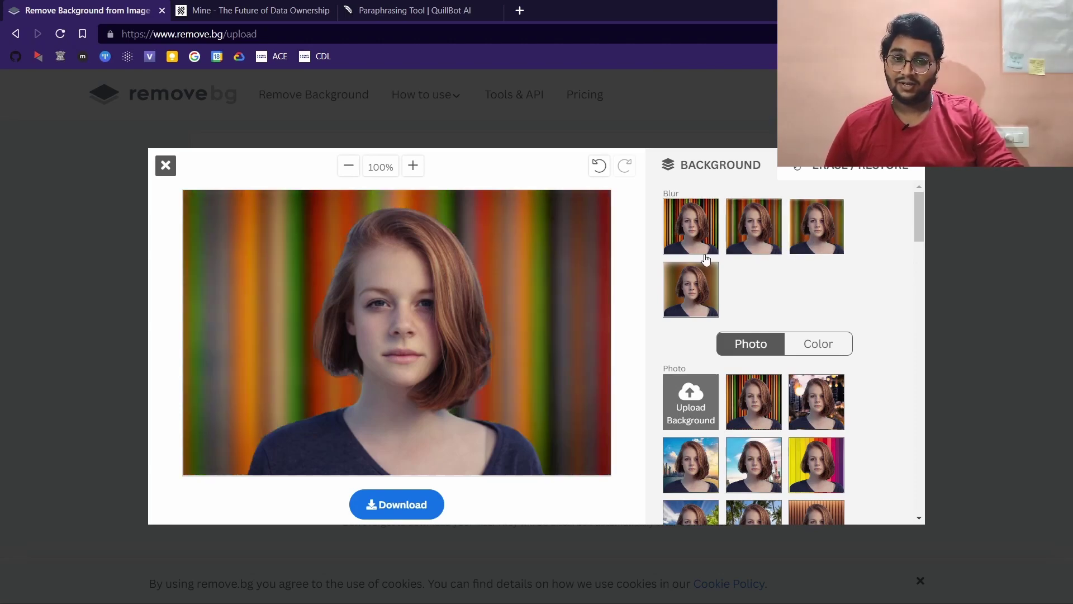
left_click(699, 281)
Switch the background to the city-lights sunset photo and blur it.
scroll(811, 324, "down", 1)
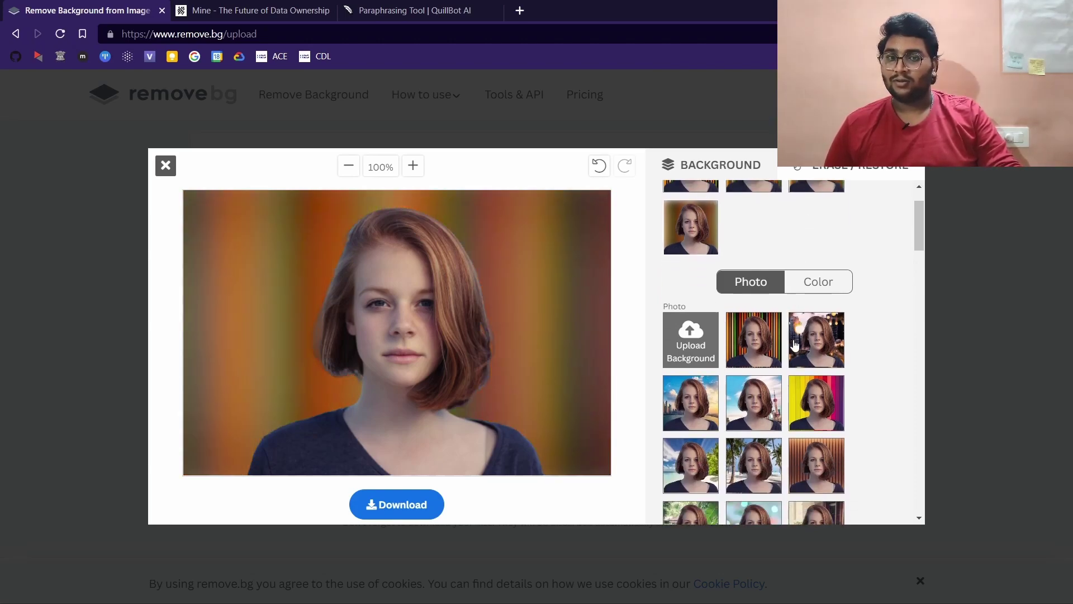
left_click(814, 358)
scroll(716, 333, "up", 1)
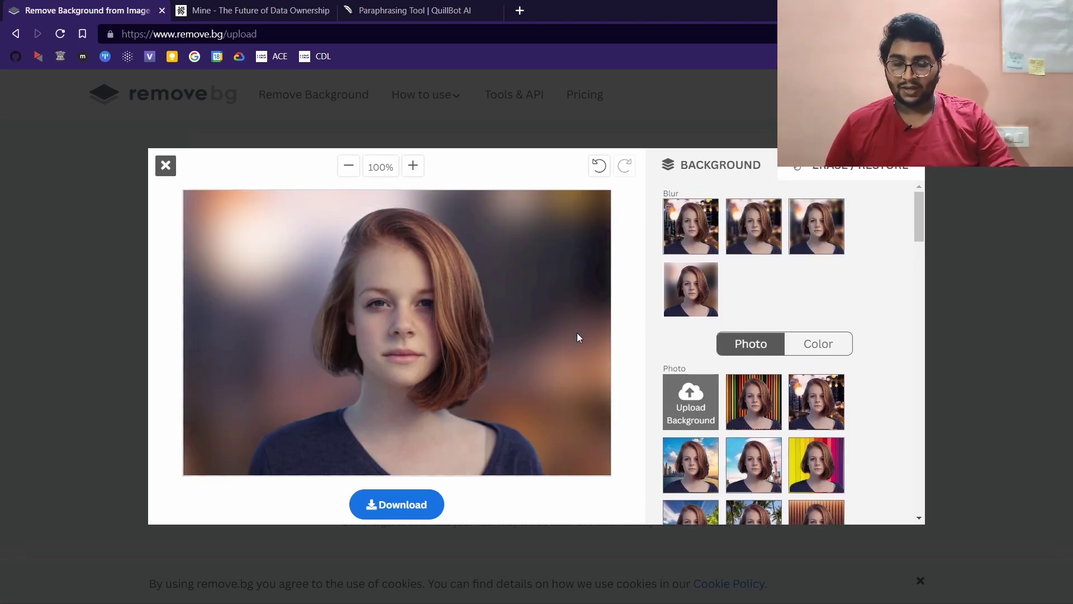
scroll(793, 429, "down", 2)
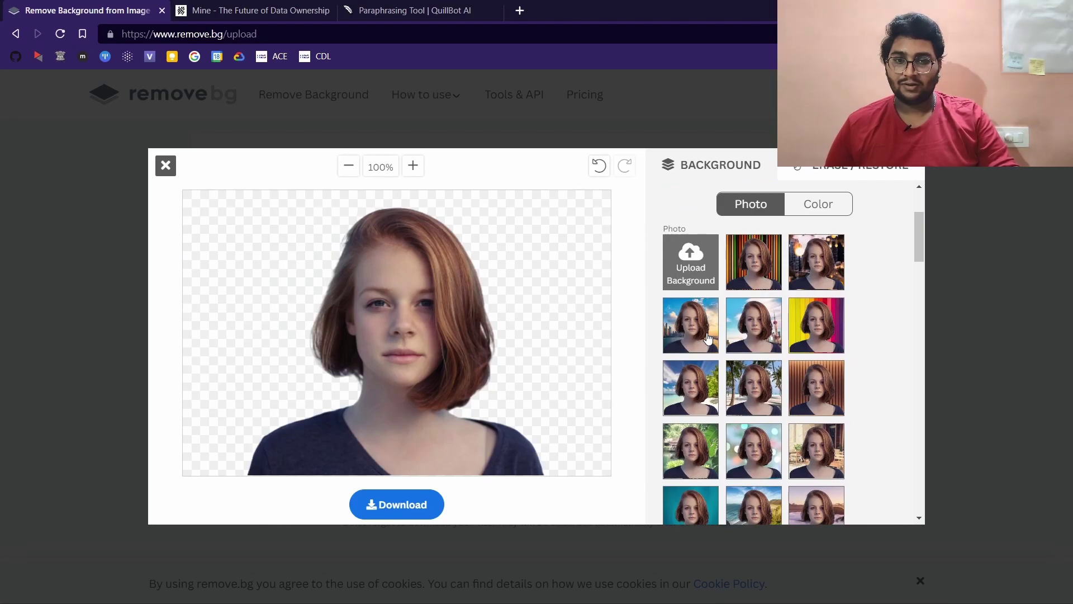
scroll(709, 338, "down", 1)
scroll(713, 336, "up", 3)
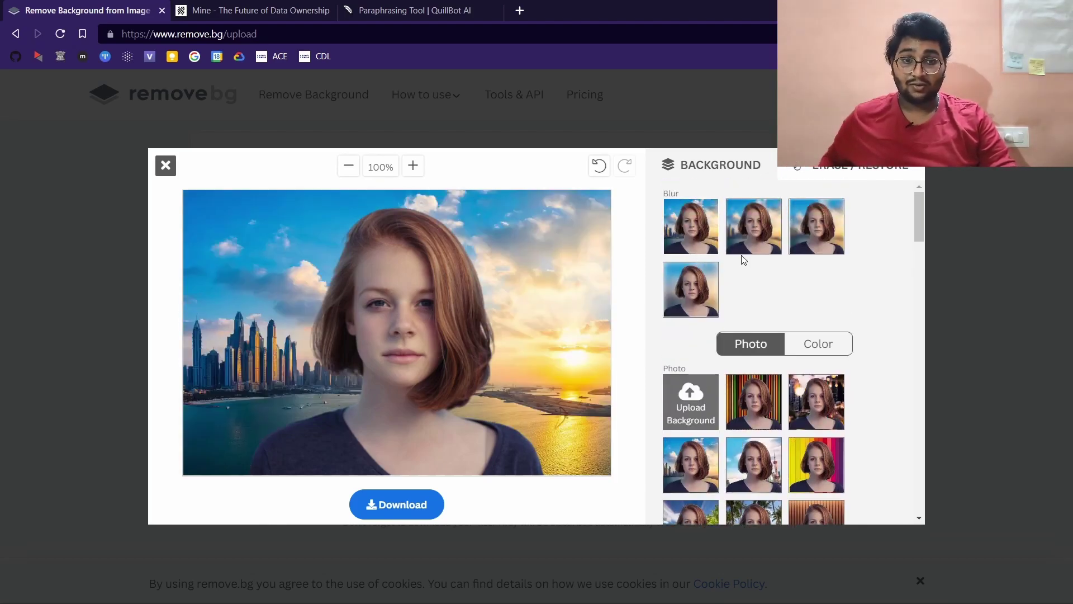
left_click(750, 246)
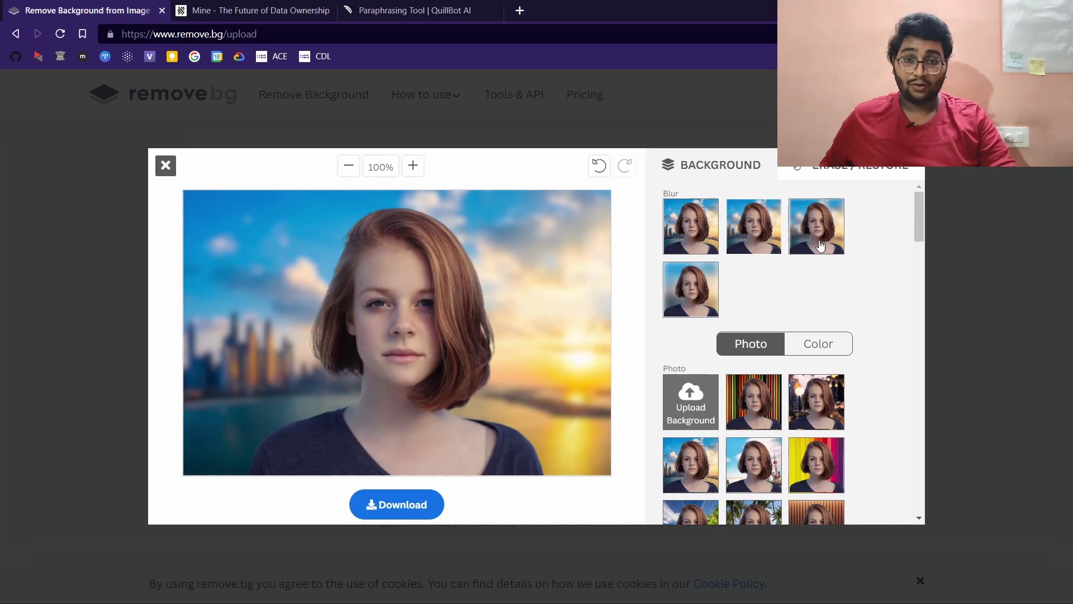
Apply the strongest blur, then give the portrait a magenta solid-colour background.
left_click(712, 290)
left_click(838, 352)
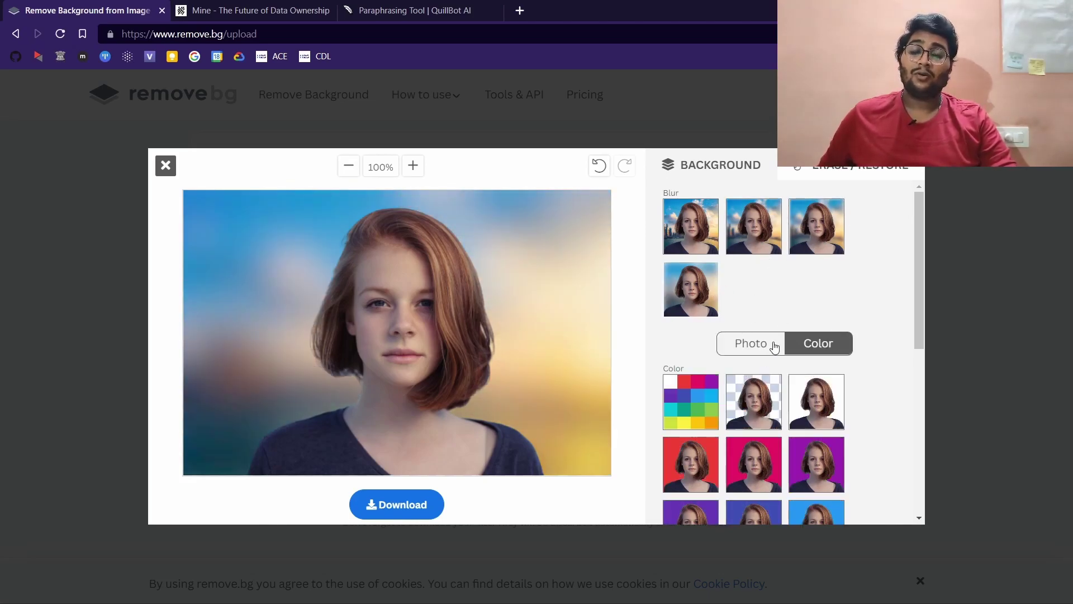
scroll(755, 308, "down", 4)
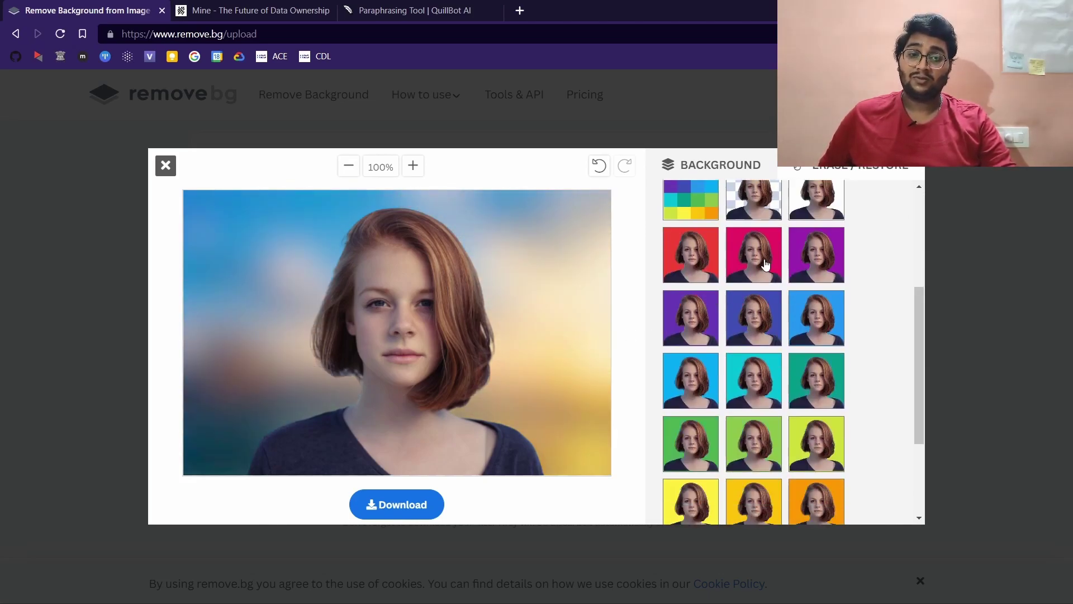
left_click(766, 264)
Try black, white and then transparent backgrounds on the portrait.
scroll(763, 269, "up", 5)
scroll(740, 302, "down", 3)
scroll(726, 357, "down", 4)
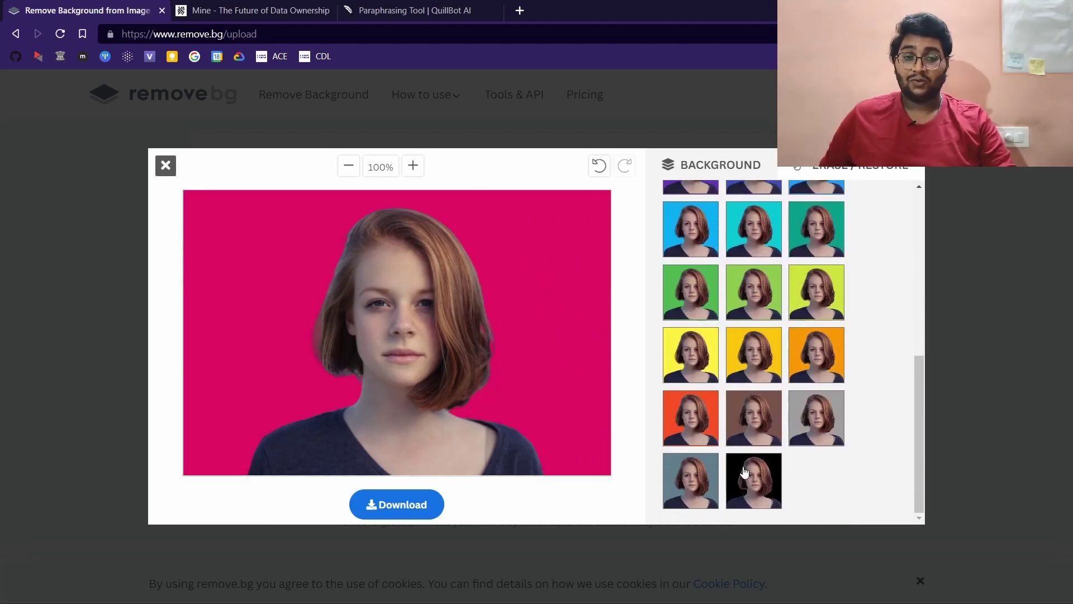
left_click(744, 473)
scroll(755, 335, "up", 8)
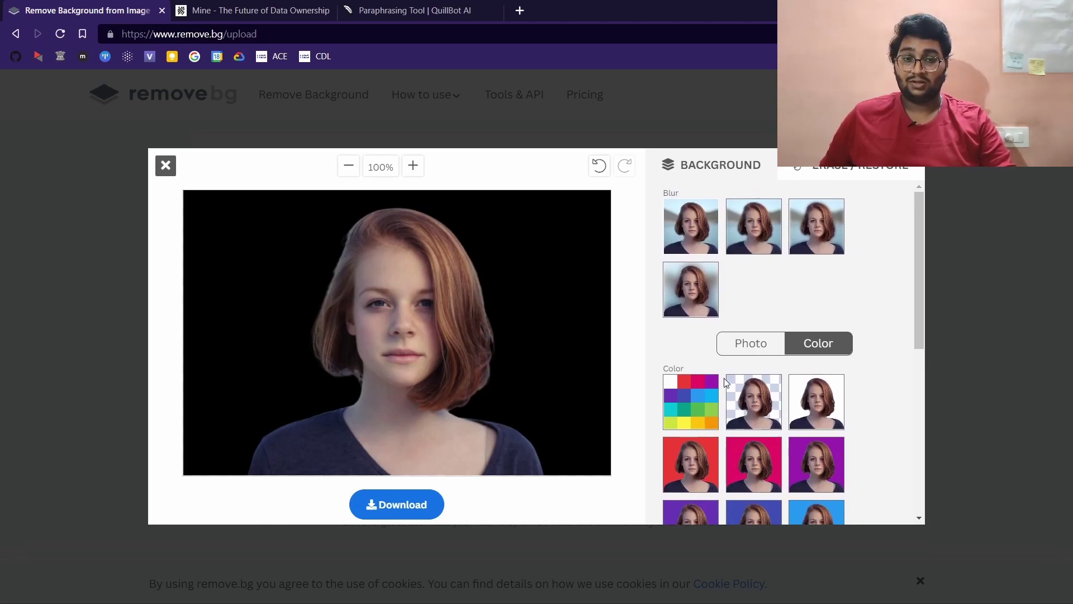
left_click(820, 394)
left_click(775, 398)
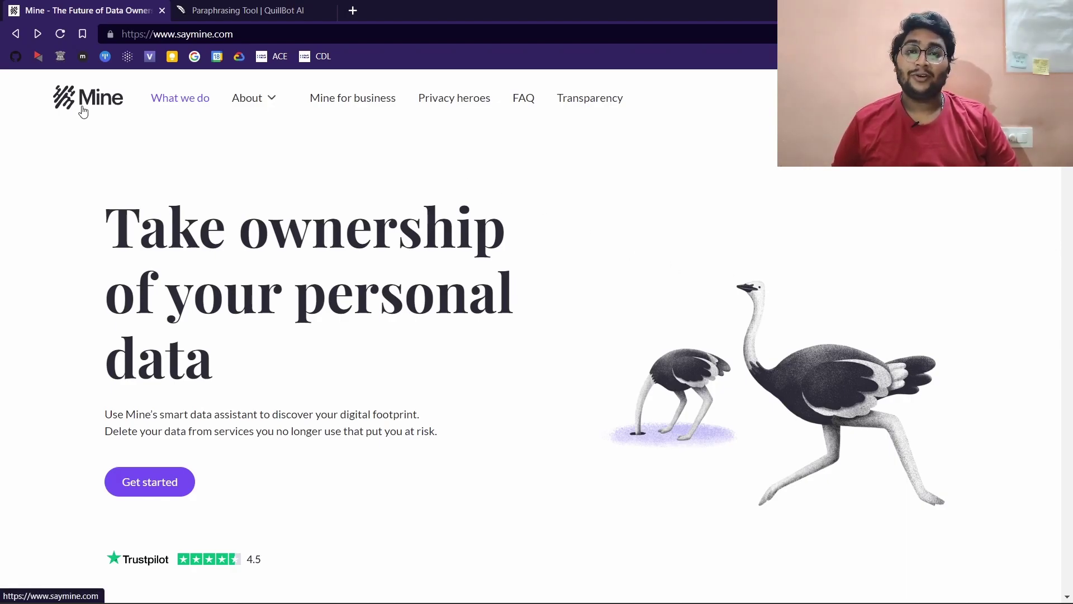
Use Get started on the Mine homepage to reach onboarding step 1 of 4.
mouse_move(268, 103)
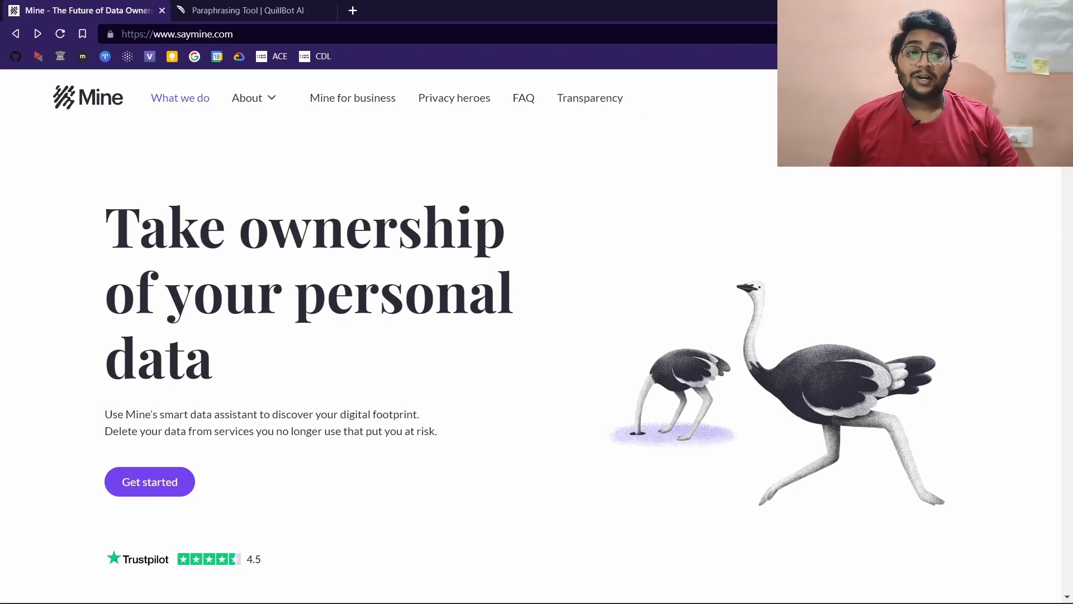
left_click(149, 482)
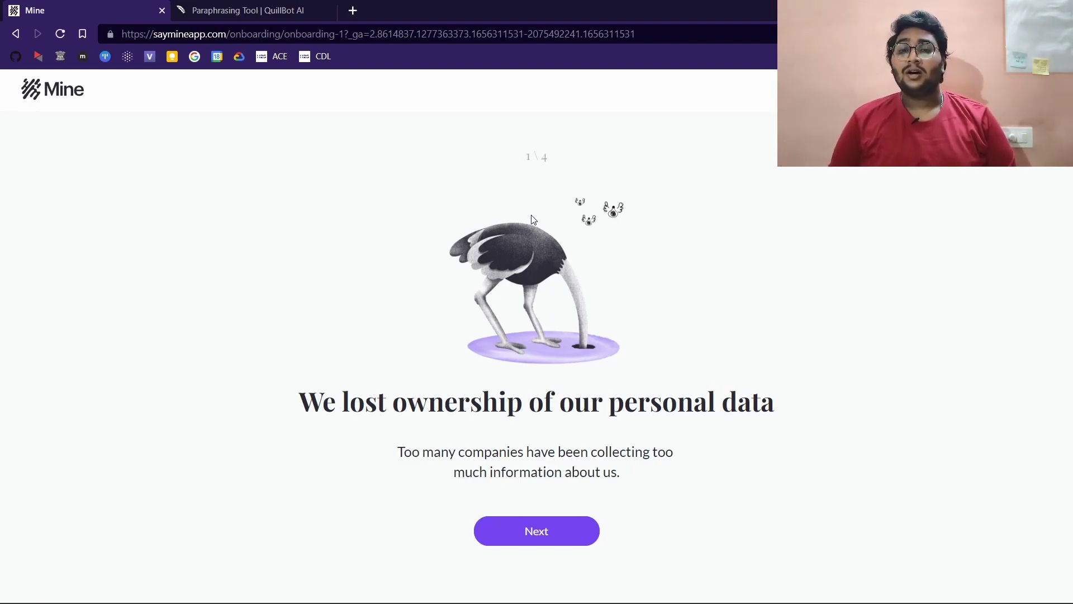
Advance Mine's onboarding to step 2 of 4, then close the Mine tab.
left_click(529, 540)
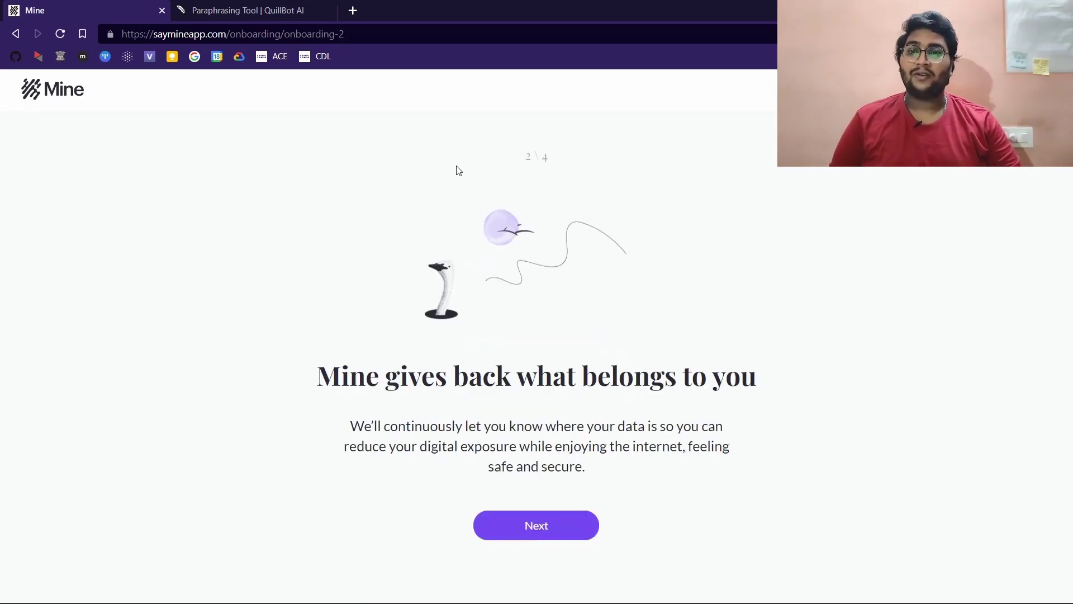
left_click(161, 10)
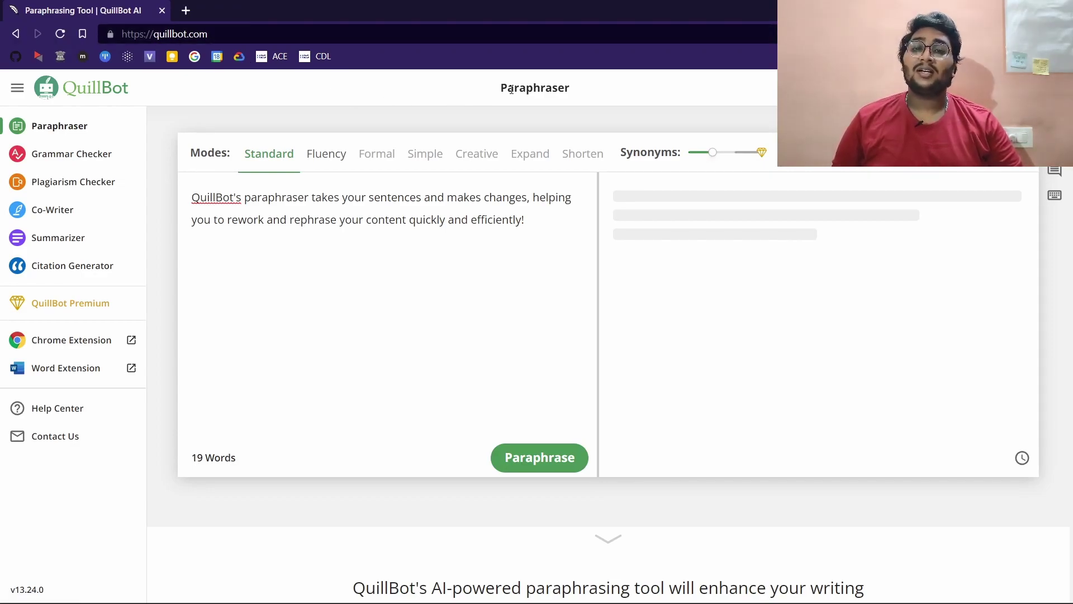
Paraphrase QuillBot's 19-word sample sentence about its paraphraser in Standard mode.
left_click_drag(493, 93, 576, 100)
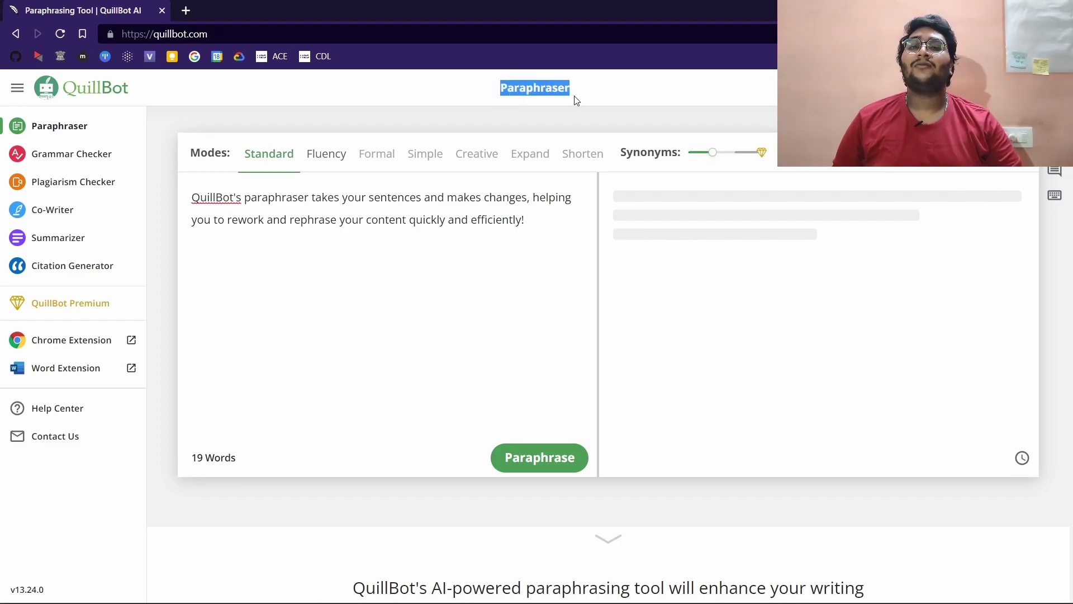
left_click(478, 230)
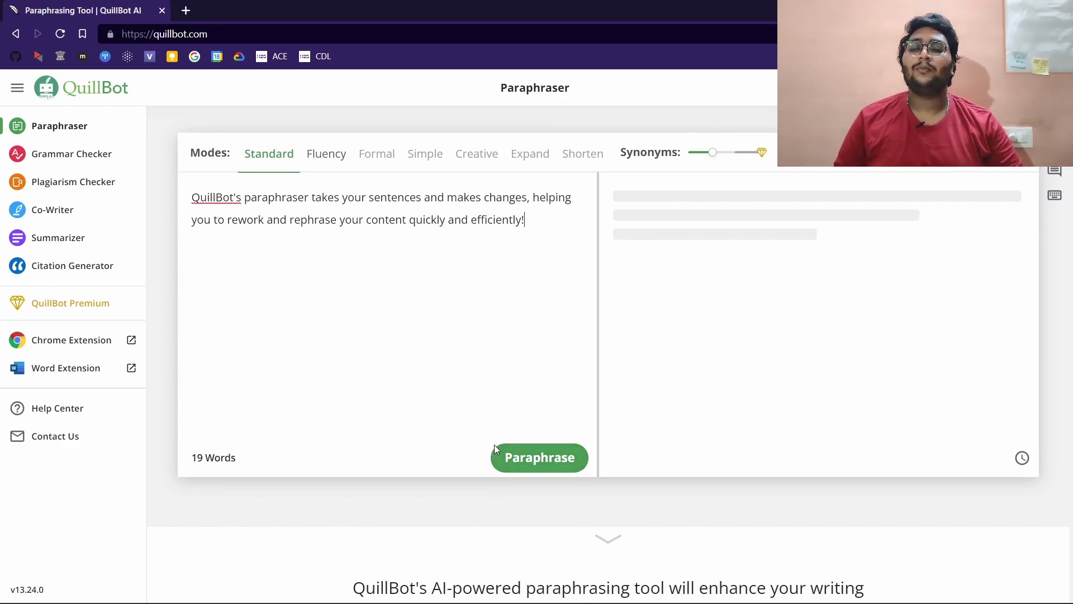
left_click(506, 457)
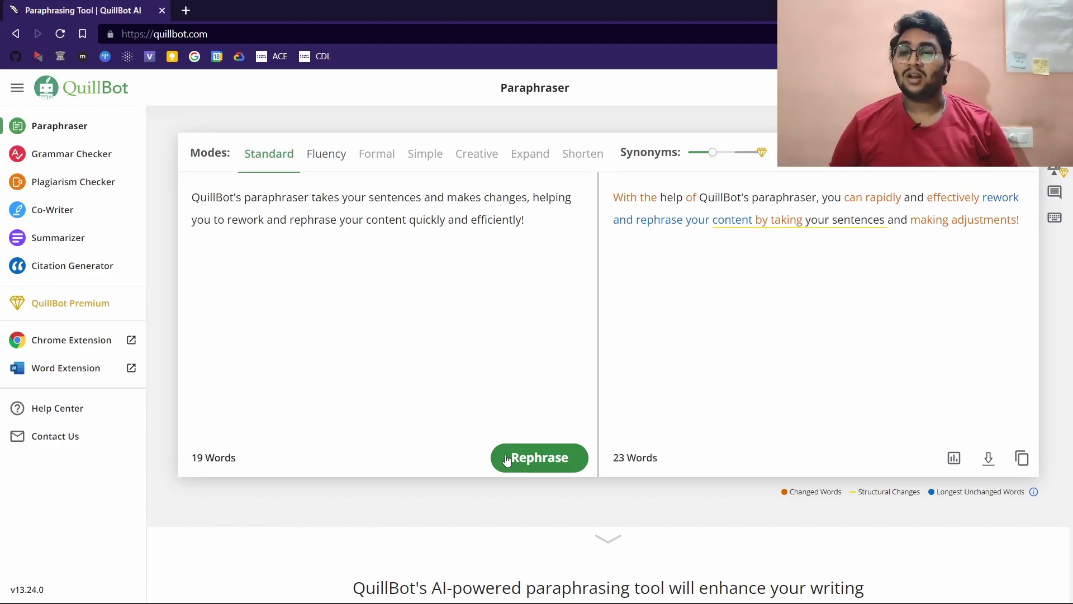
Highlight the word QuillBot and phrases of the input sentence to point them out.
double_click(193, 199)
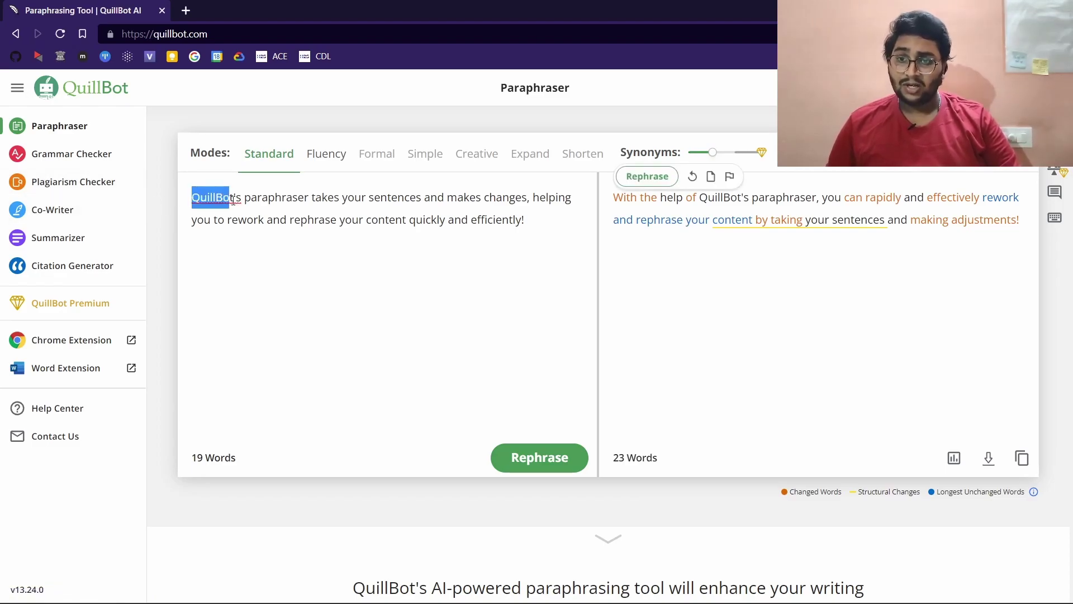
left_click_drag(298, 198, 566, 199)
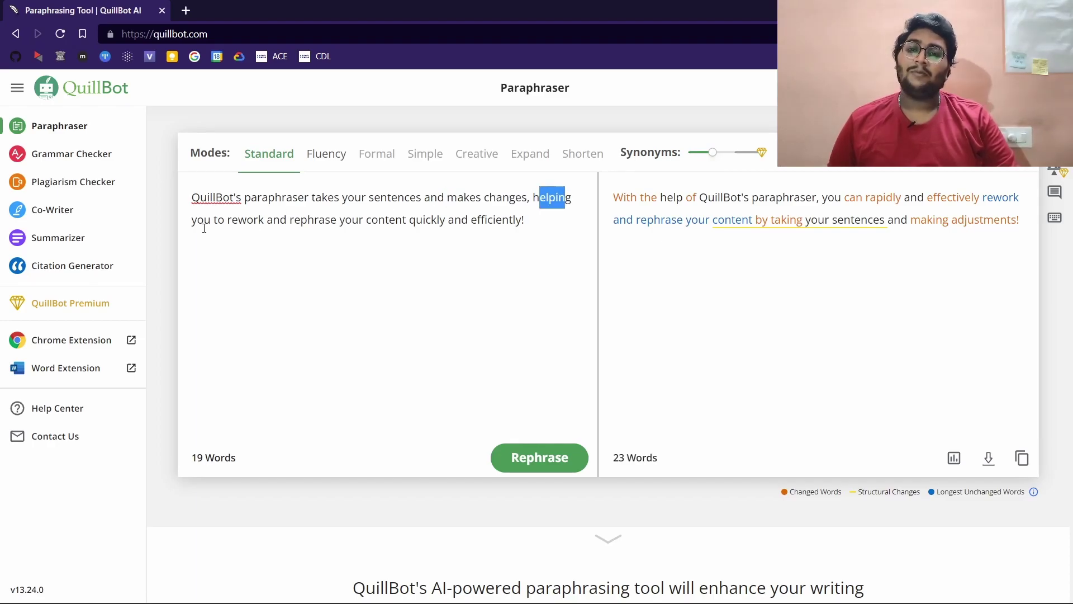
left_click_drag(193, 221, 537, 222)
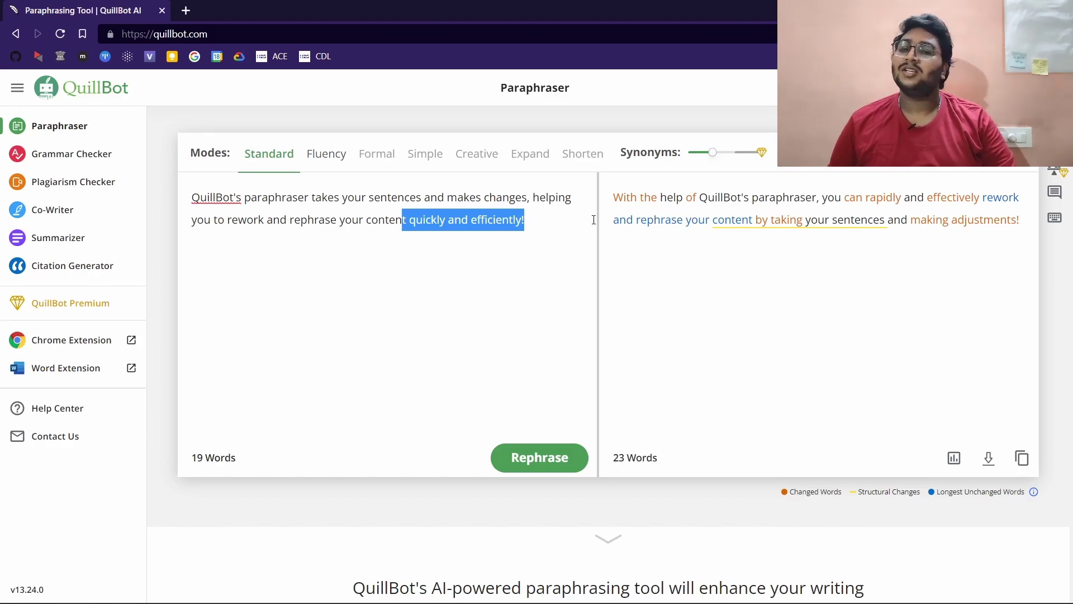
left_click(572, 223)
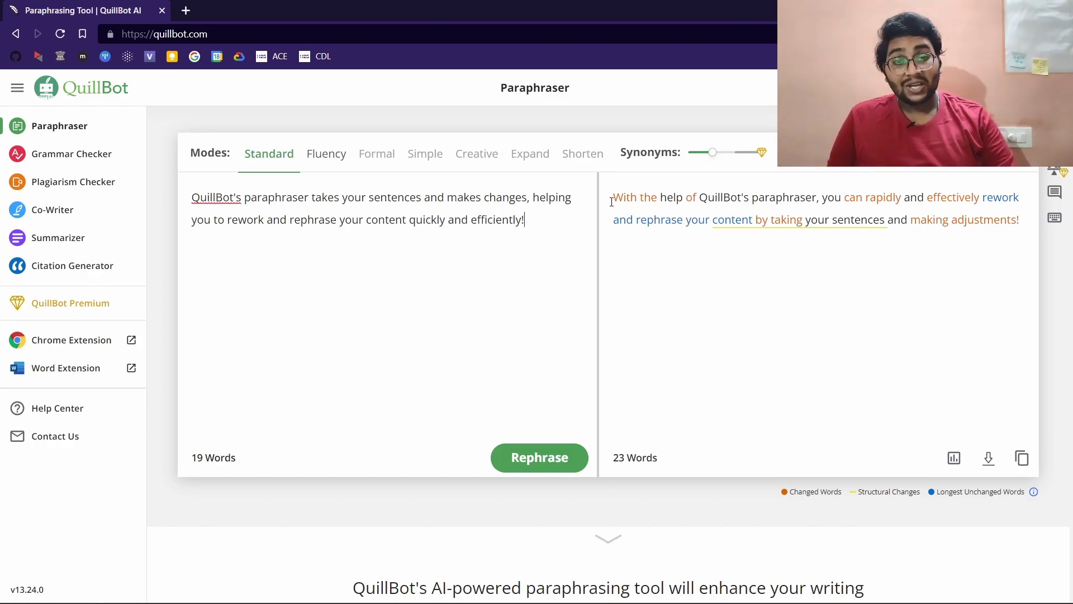
mouse_move(614, 205)
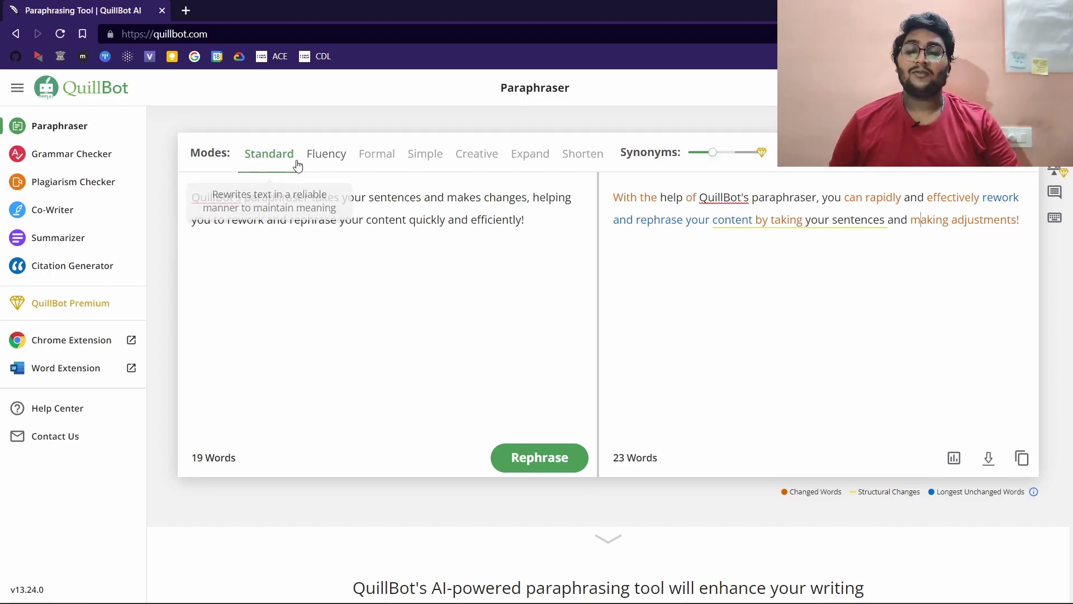
Switch from Standard to Fluency mode, ending on the 17-word Fluency rewrite.
left_click(327, 155)
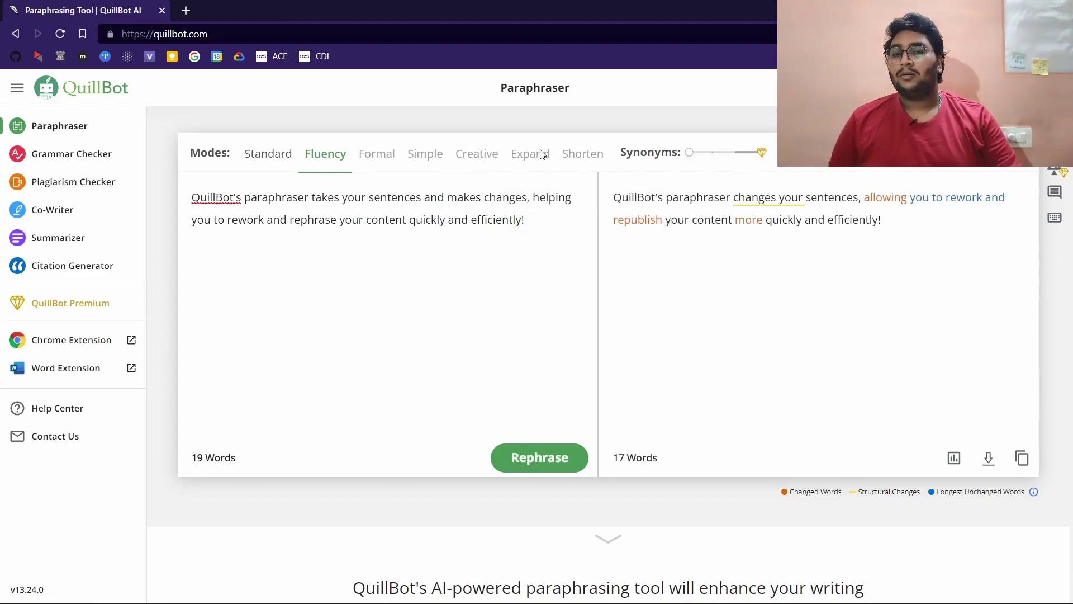
mouse_move(543, 154)
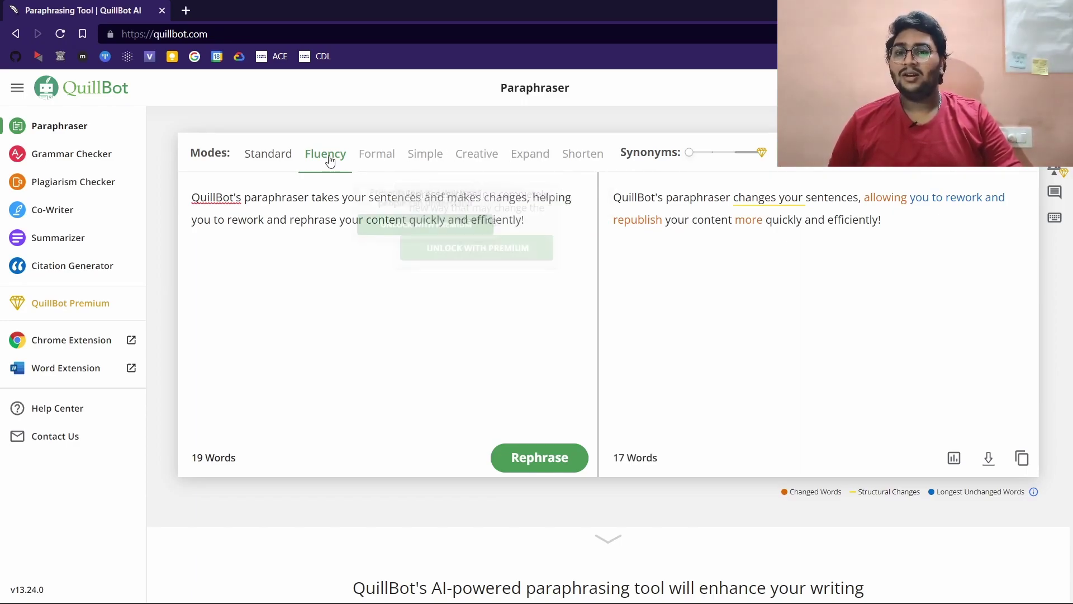
left_click(288, 161)
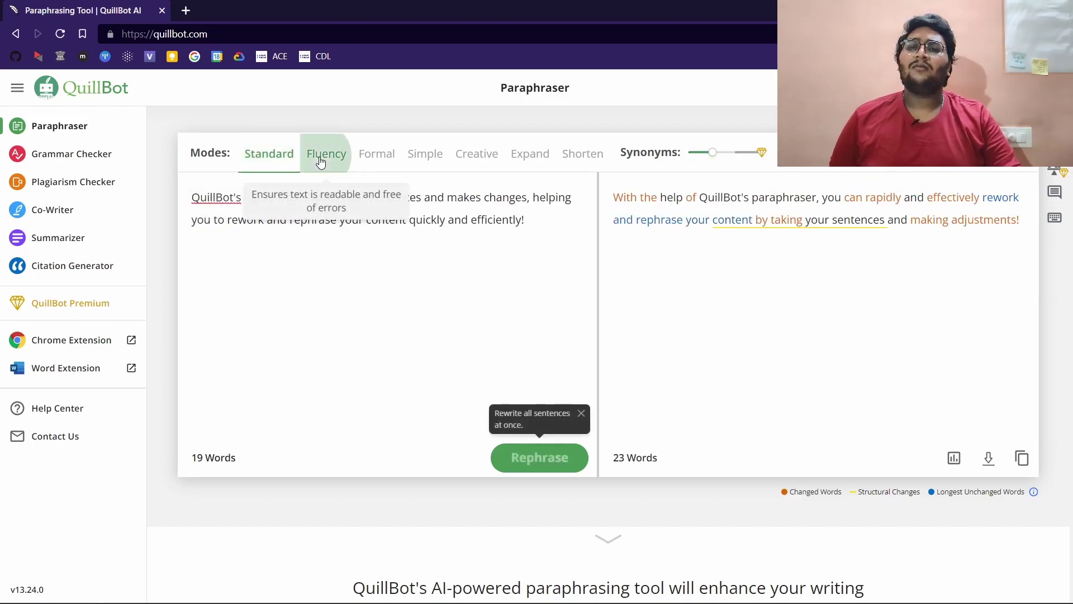
left_click(320, 161)
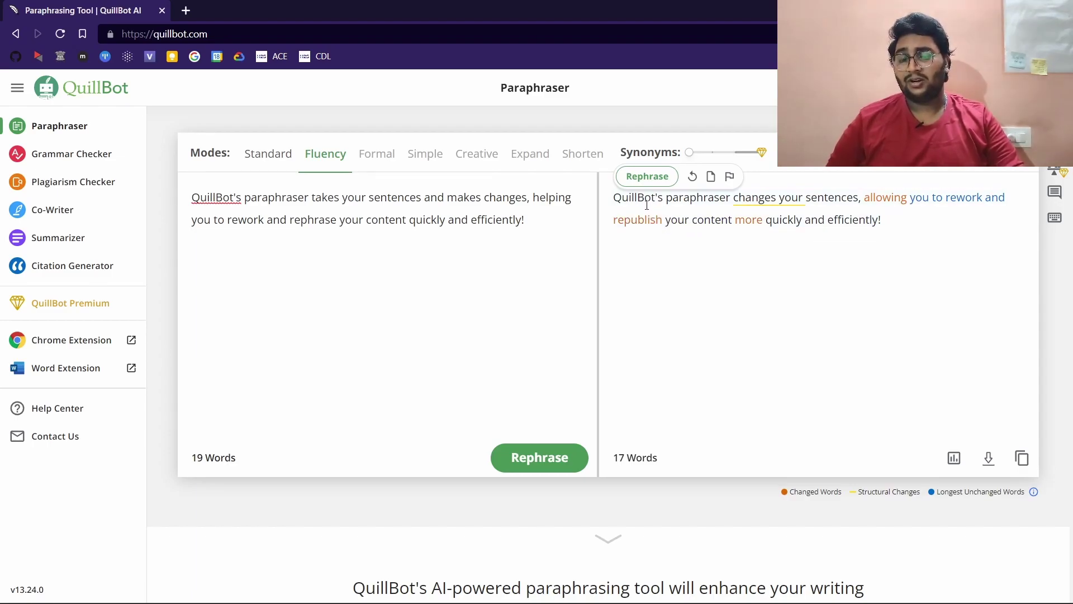
In the Grammar Checker, enter 'I love Quillbot. i have been used it.'.
left_click(76, 155)
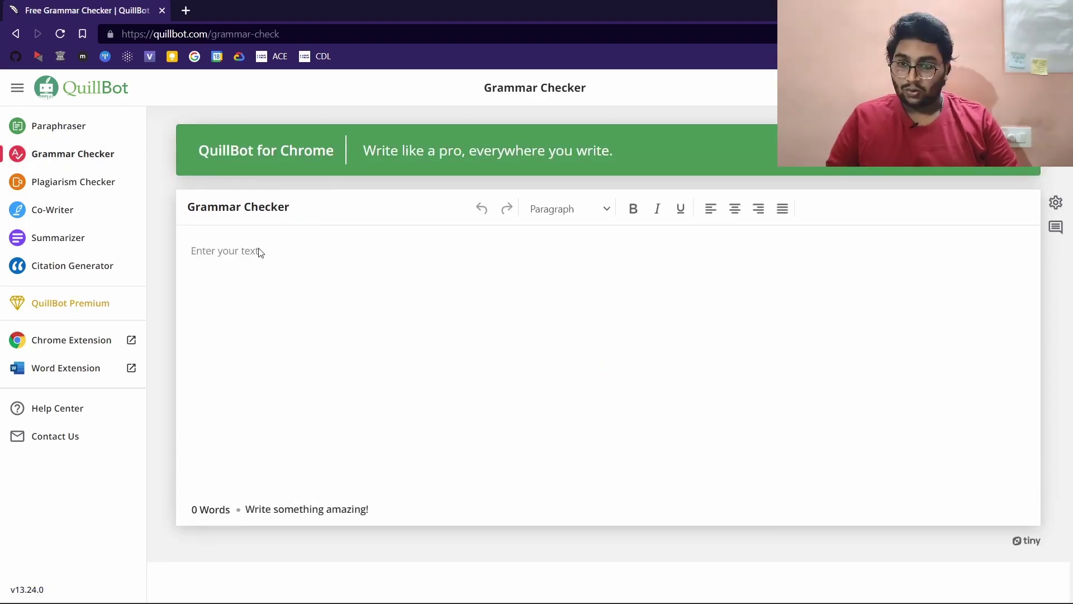
left_click(259, 251)
type("I love")
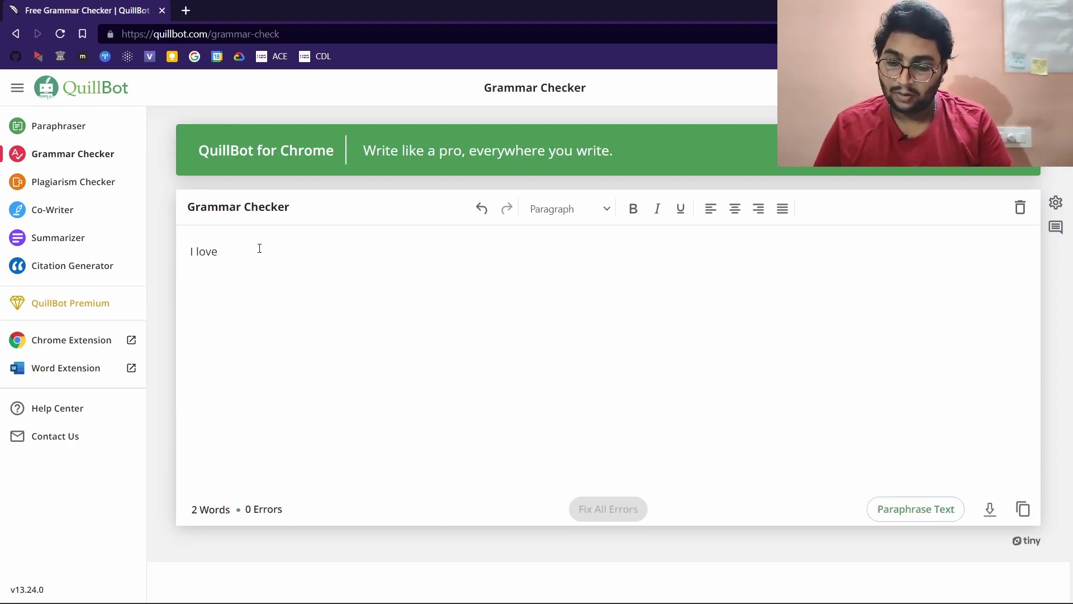
type(" Qui")
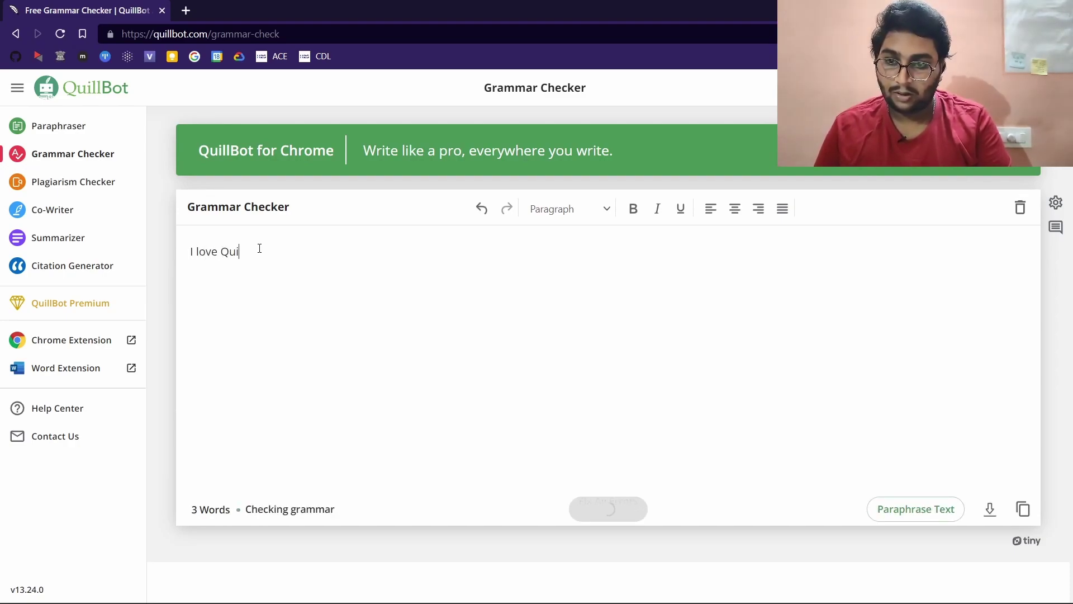
type("llbot.")
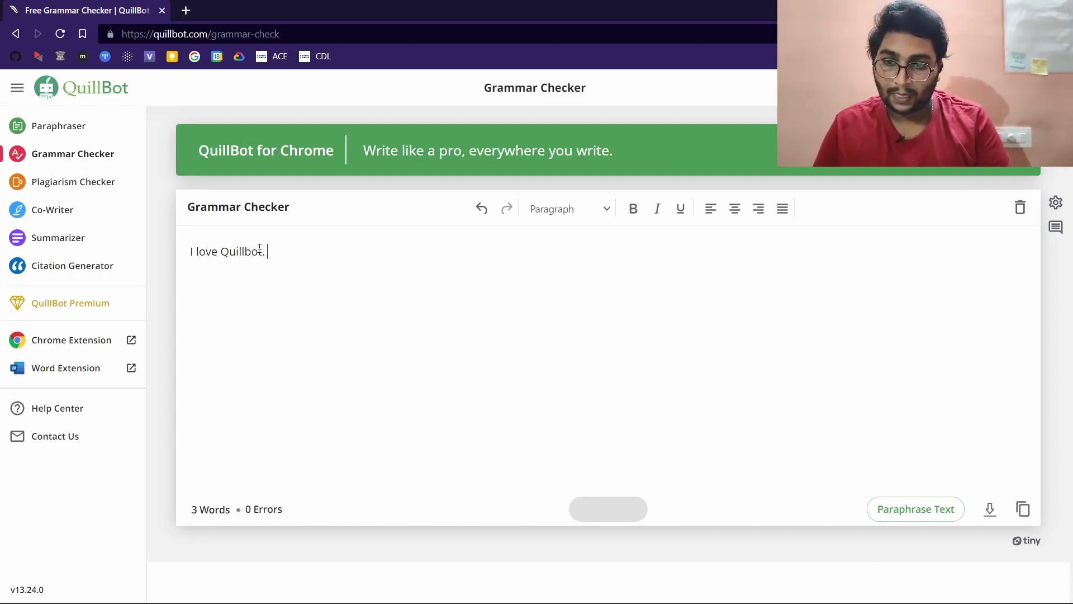
type(" i")
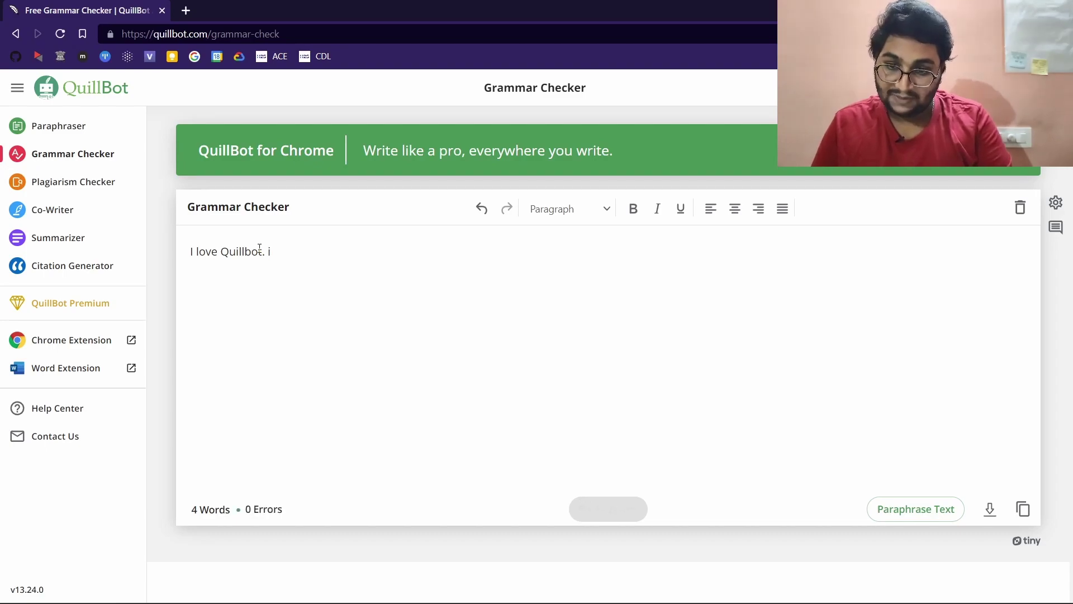
type(" have ")
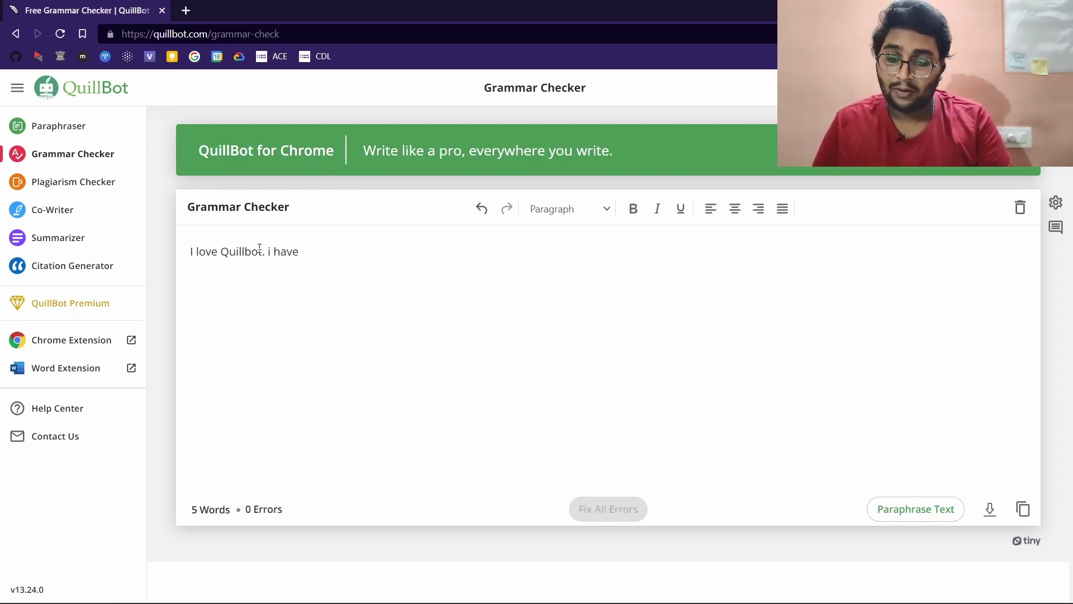
type("been used it.")
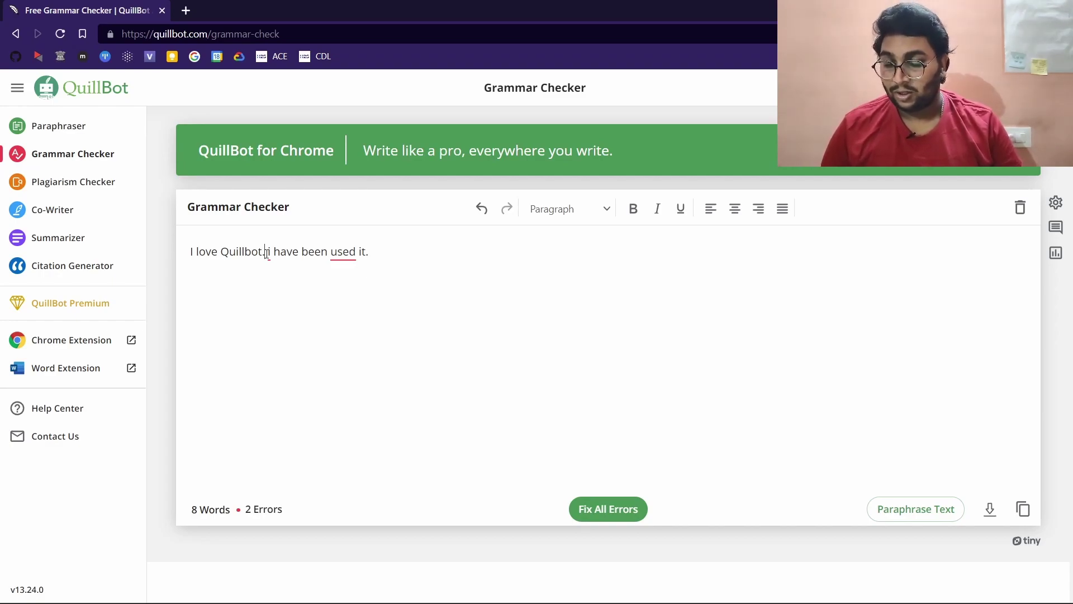
Fix all grammar errors so the text reads 'I love Quillbot. I have been using it.'.
left_click_drag(267, 253, 359, 252)
left_click(371, 288)
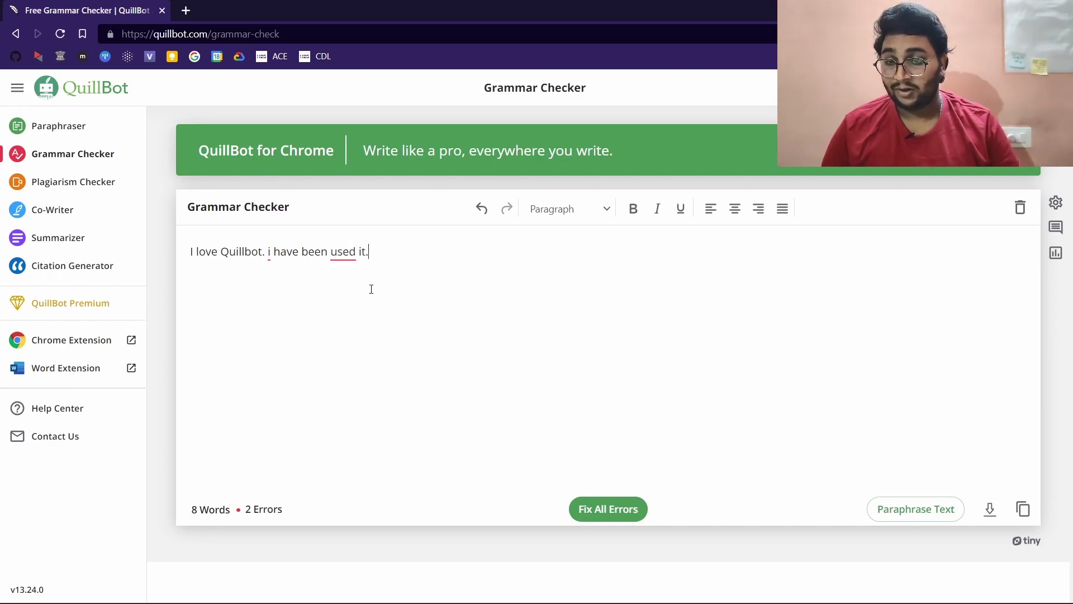
left_click(619, 516)
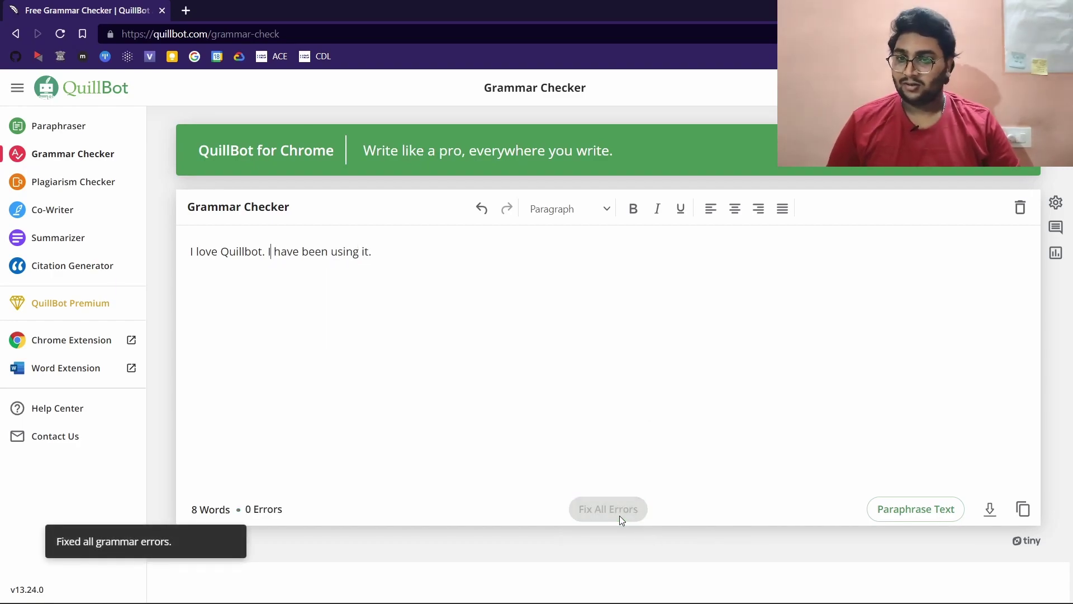